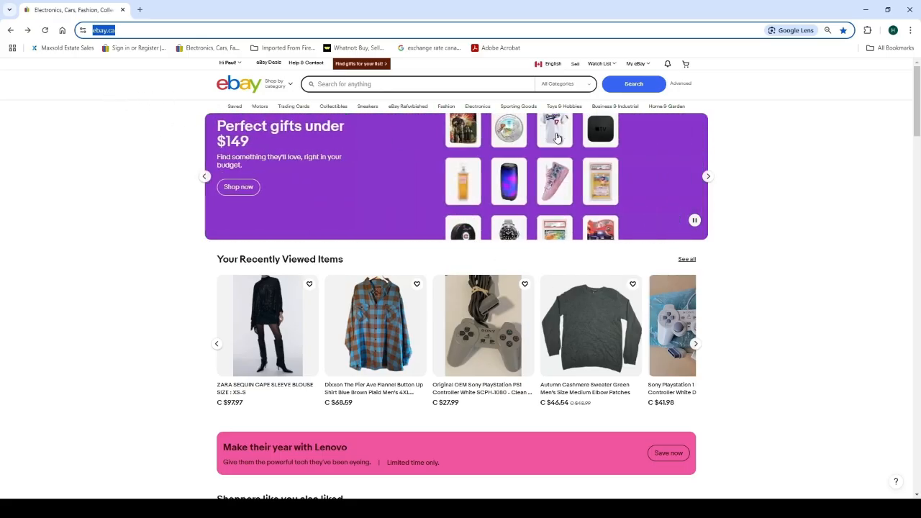
Open the Business Policies page from the eBay account settings.
mouse_move(239, 65)
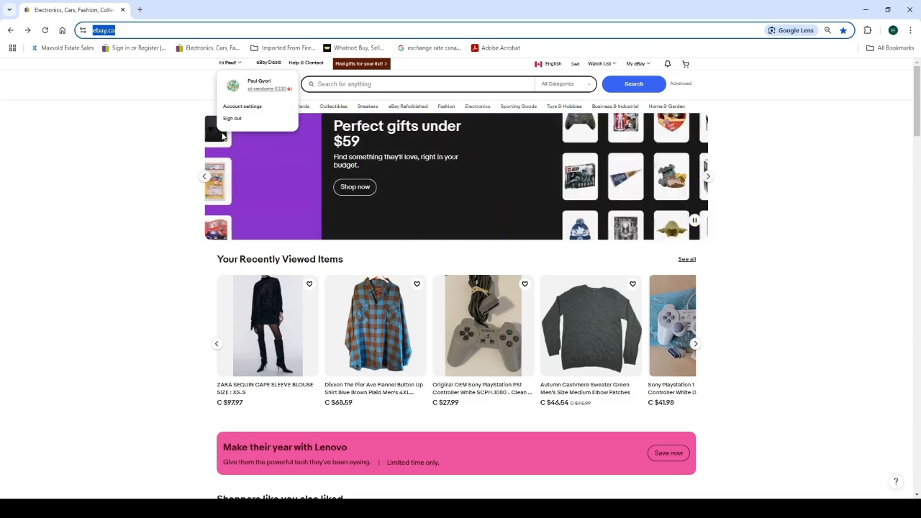
click(236, 109)
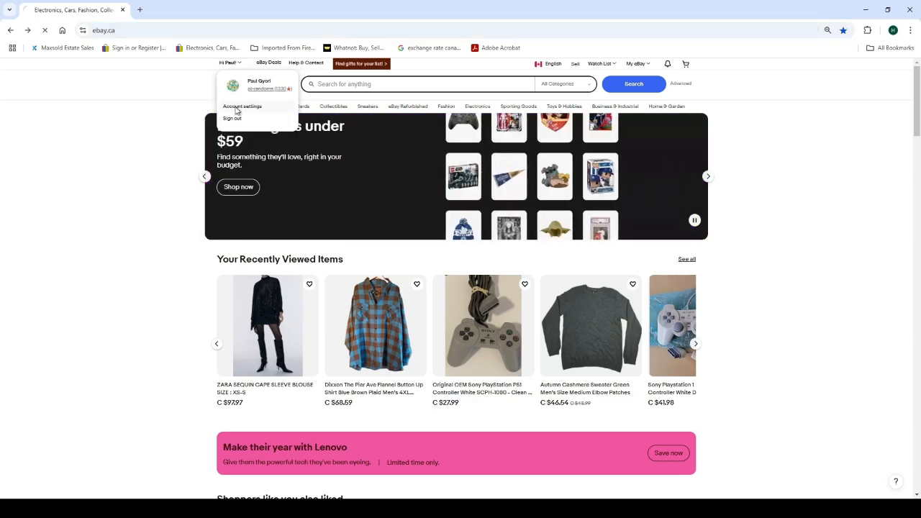
scroll(43, 314, down, 5)
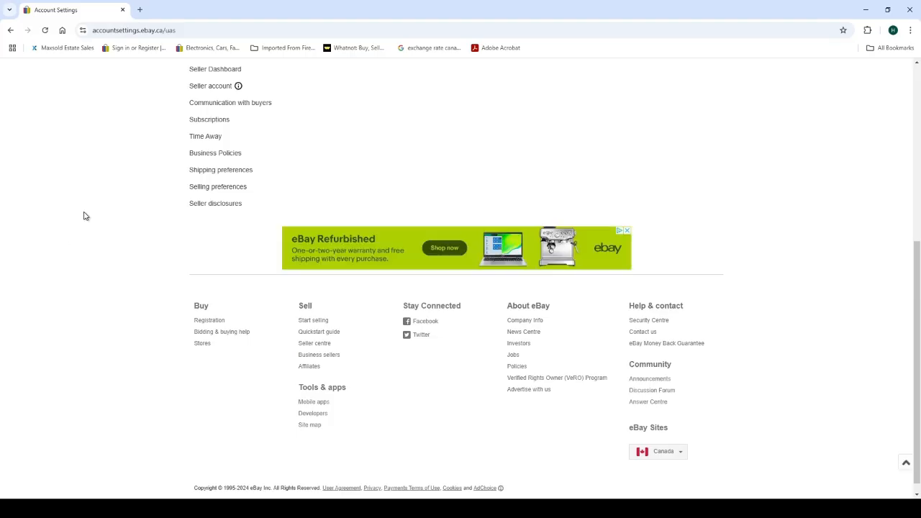
scroll(123, 149, up, 2)
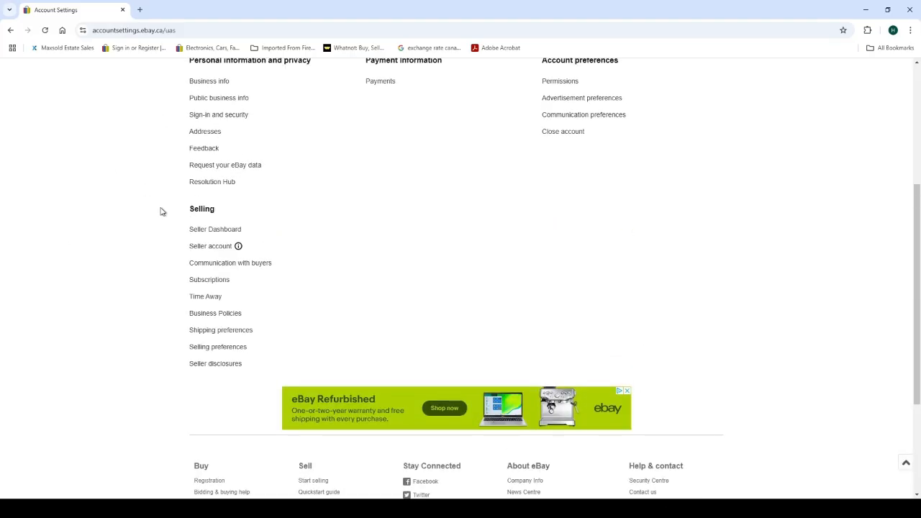
click(211, 317)
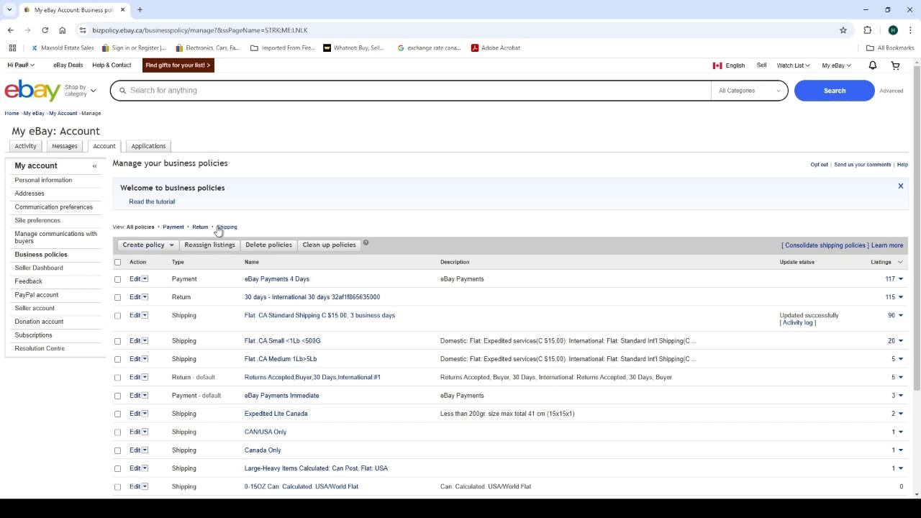
Create a new shipping policy and name it "ball caps 0-340g 23x23x13".
click(142, 246)
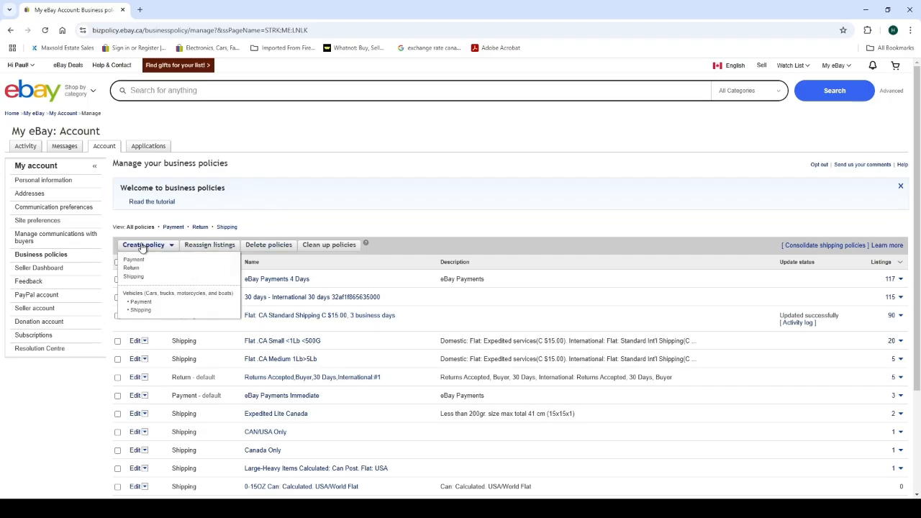
click(133, 277)
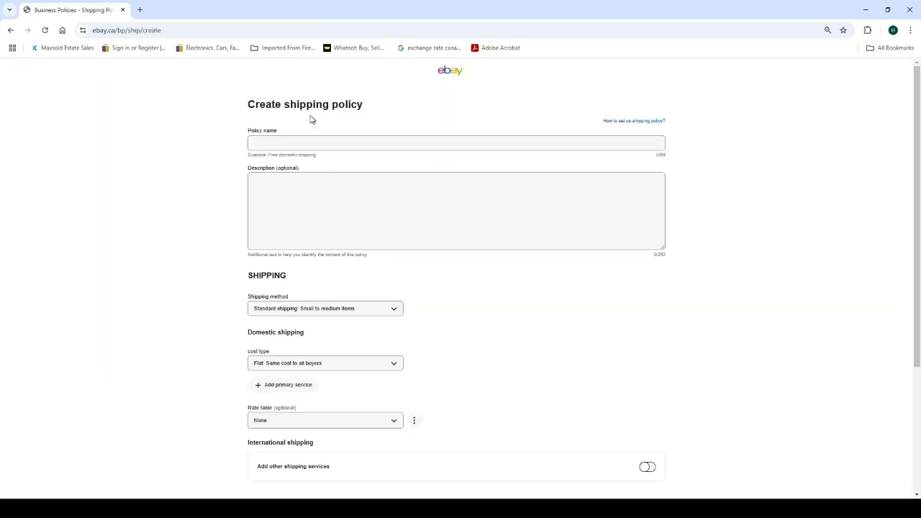
click(288, 146)
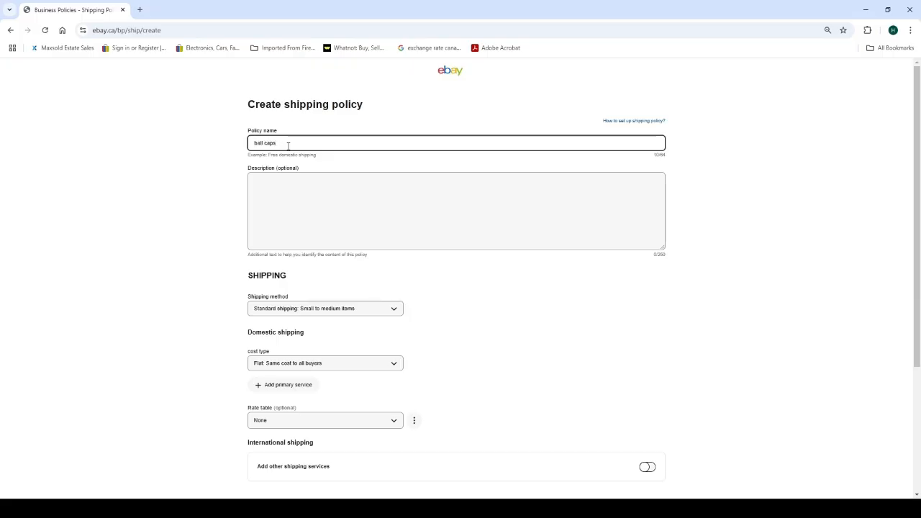
text(ball caps 0-340g 23x23x13)
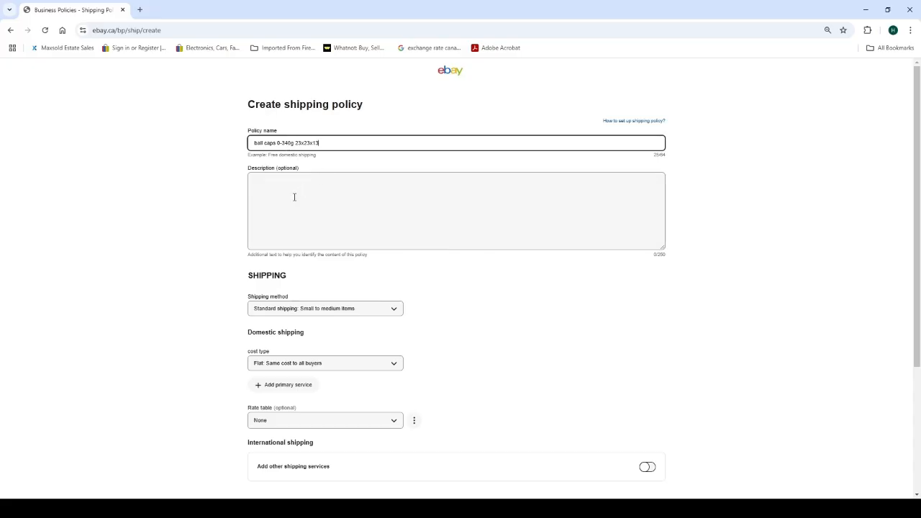
Copy the policy name into the description so that it also reads "ball caps 0-340g 23x23x13".
drag(342, 146, 213, 140)
key(ctrl+c)
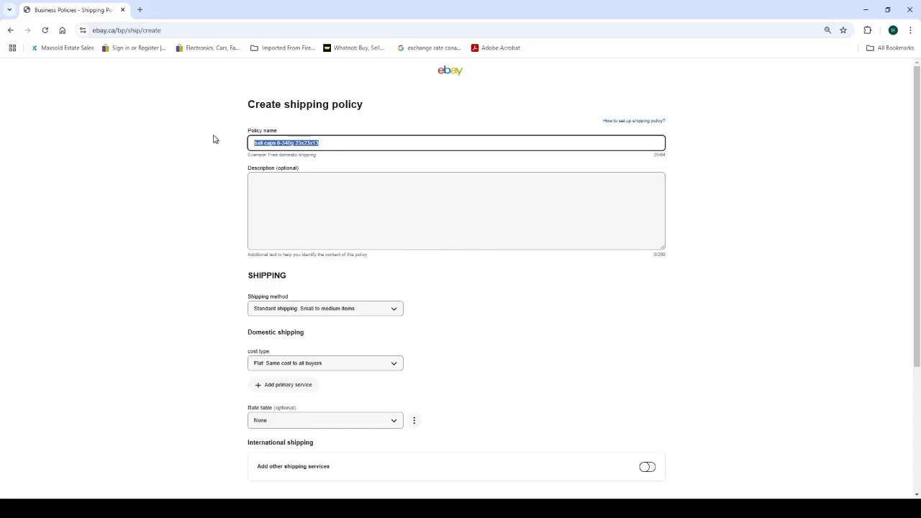
click(286, 188)
key(ctrl+v)
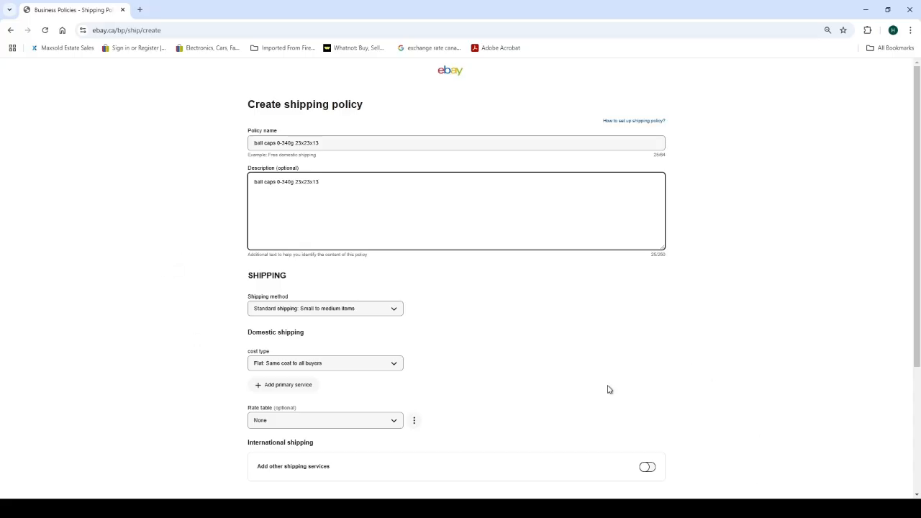
Check the shipping method options, and set the domestic shipping cost type to "Calculated: Cost varies by buyer location".
scroll(98, 271, down, 3)
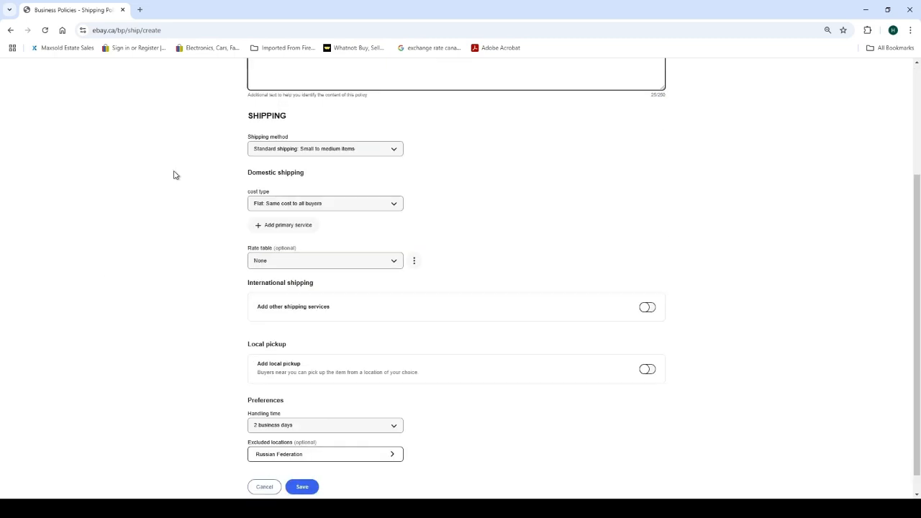
click(394, 151)
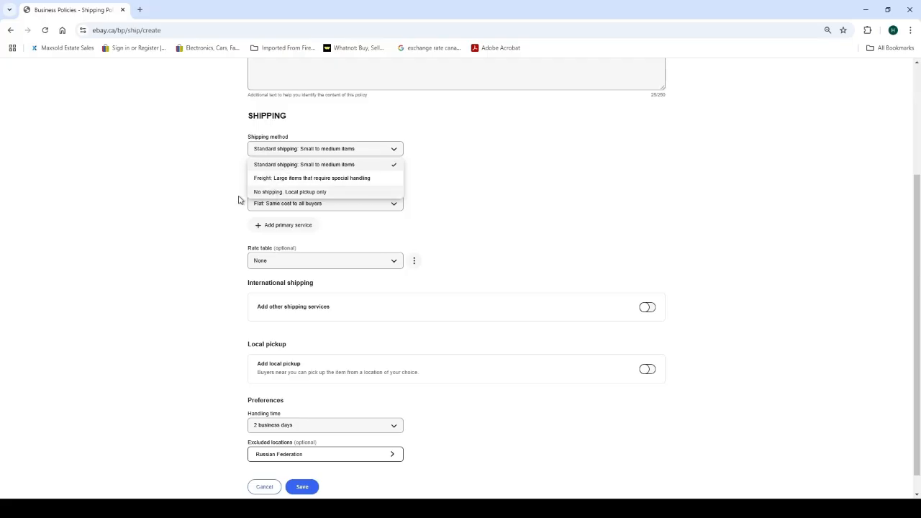
click(193, 194)
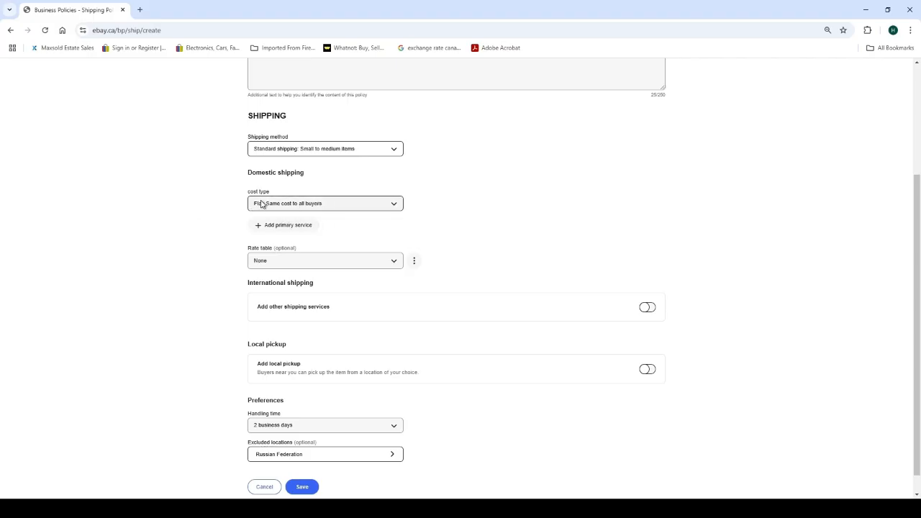
click(311, 206)
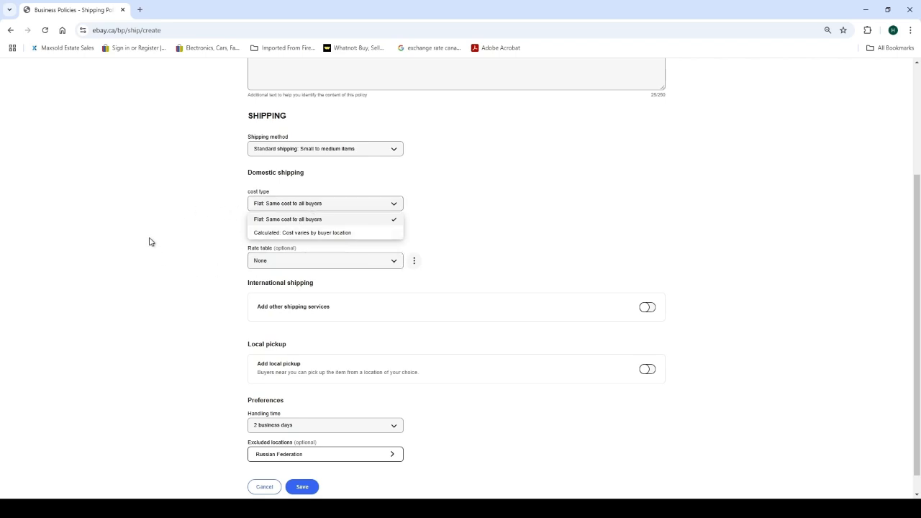
click(272, 233)
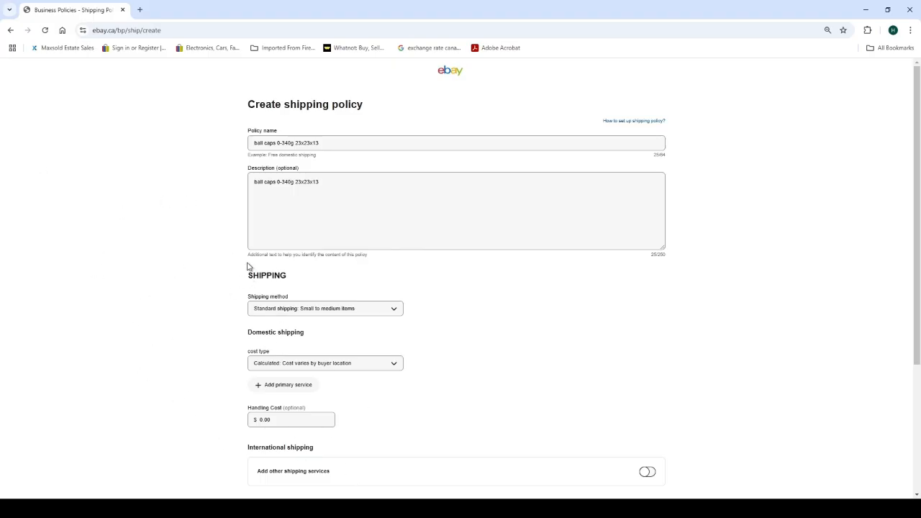
Add Canada Post Expedited Parcel as the primary domestic shipping service and save the selection.
scroll(202, 275, down, 2)
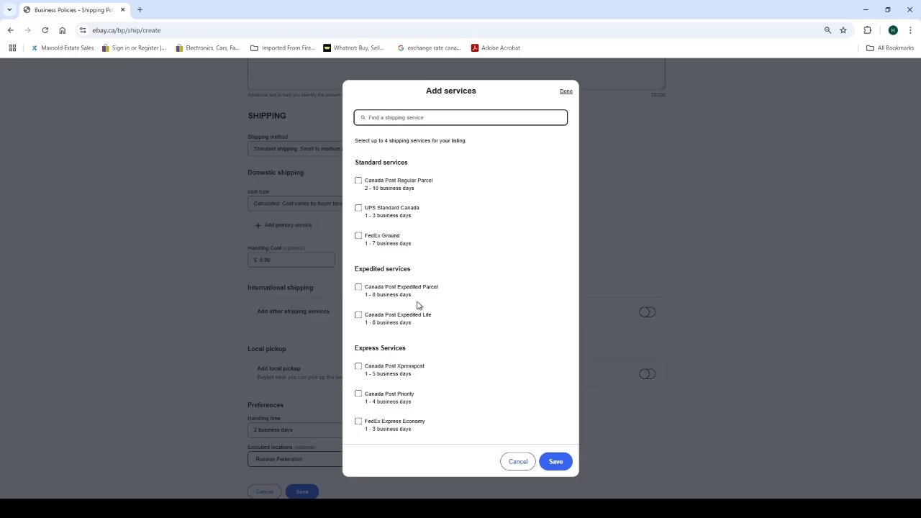
click(358, 288)
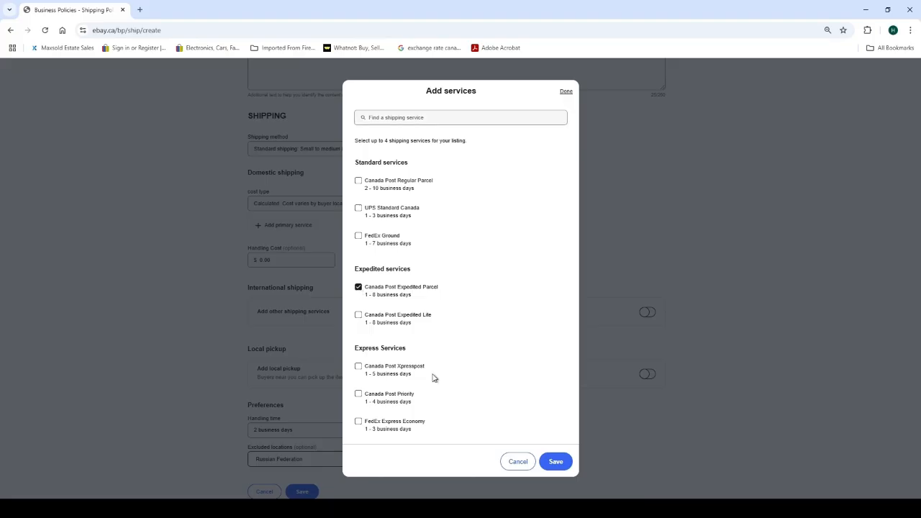
click(559, 461)
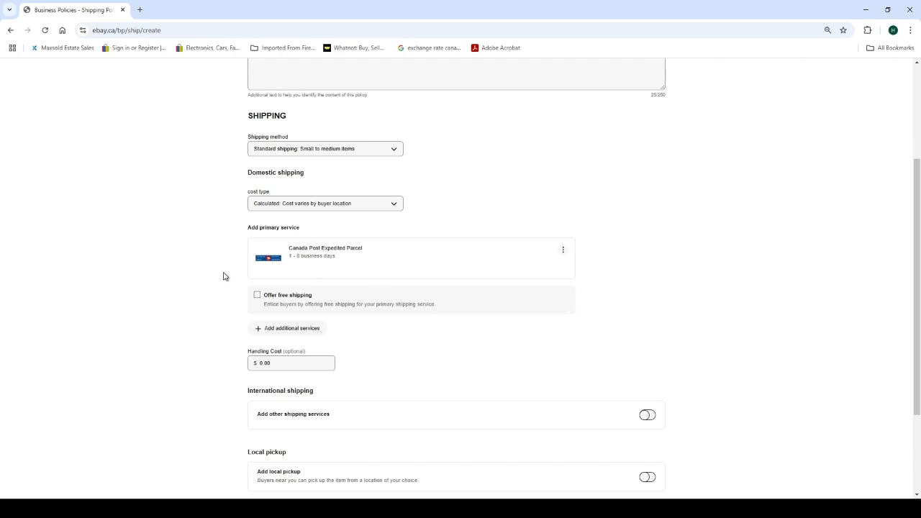
Add Canada Post Xpresspost as an additional domestic shipping service and save the selection.
scroll(224, 275, down, 2)
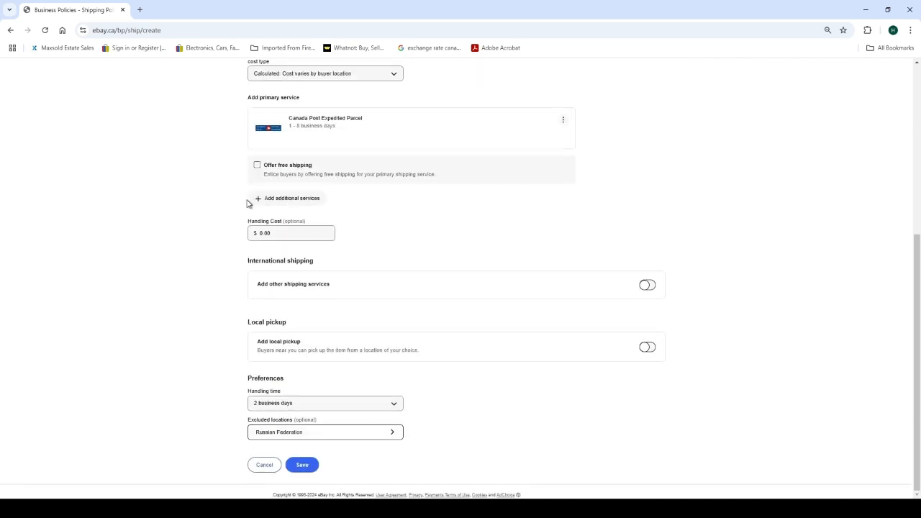
scroll(189, 197, up, 2)
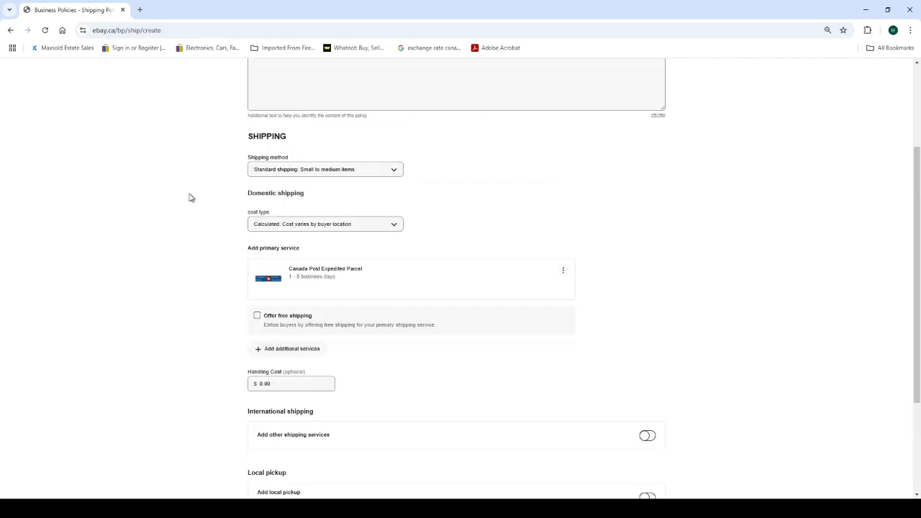
click(267, 363)
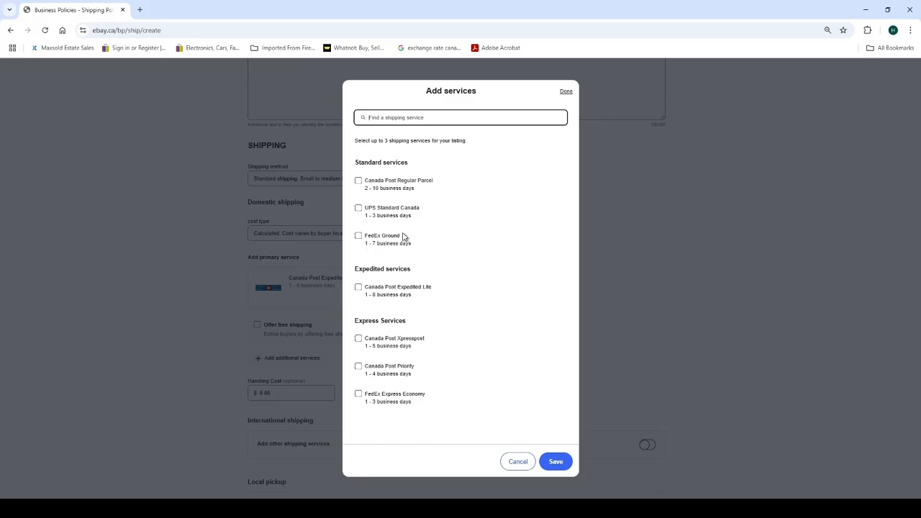
click(359, 339)
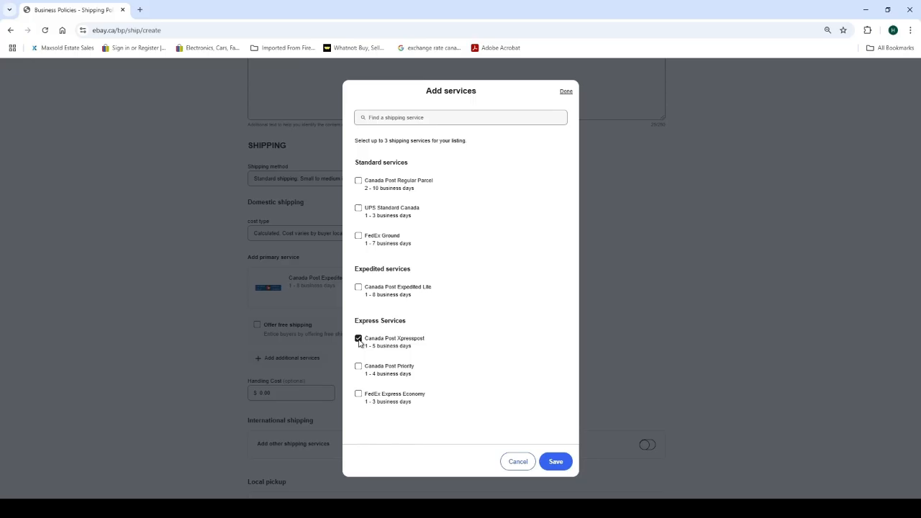
click(557, 462)
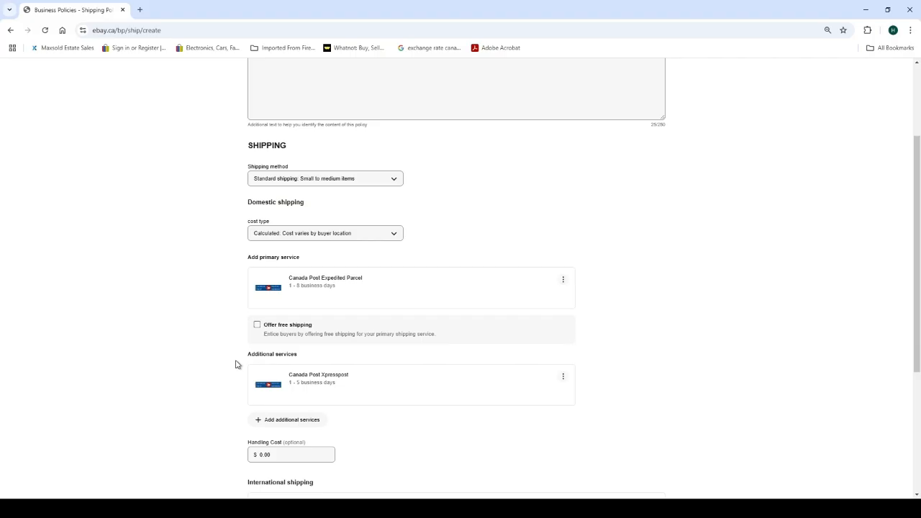
scroll(169, 369, down, 3)
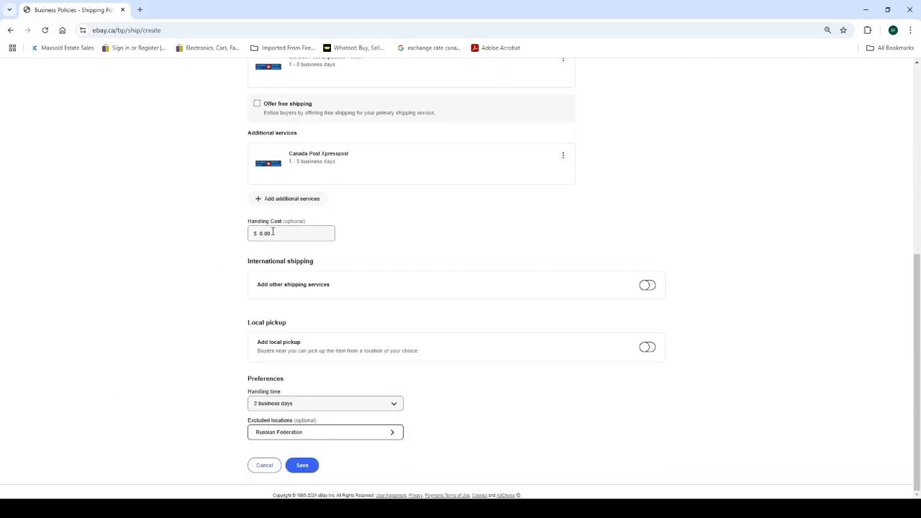
drag(273, 232, 223, 233)
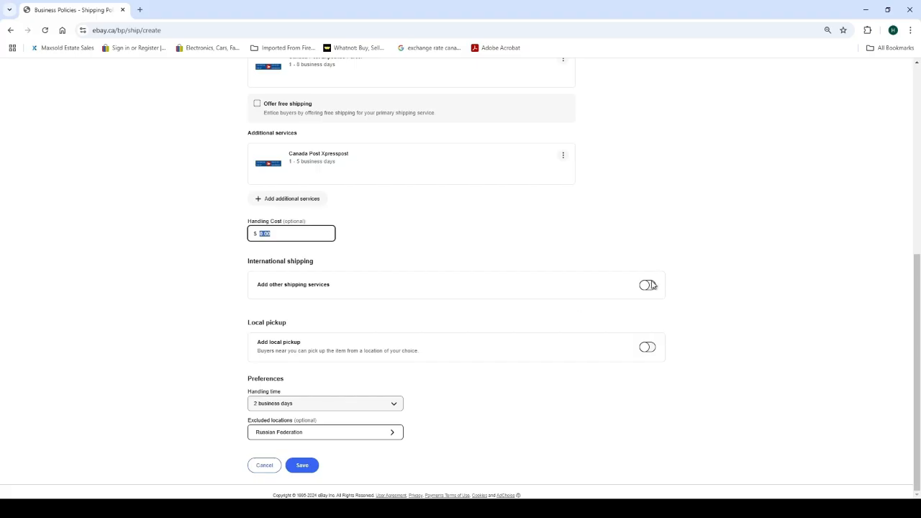
scroll(231, 212, up, 5)
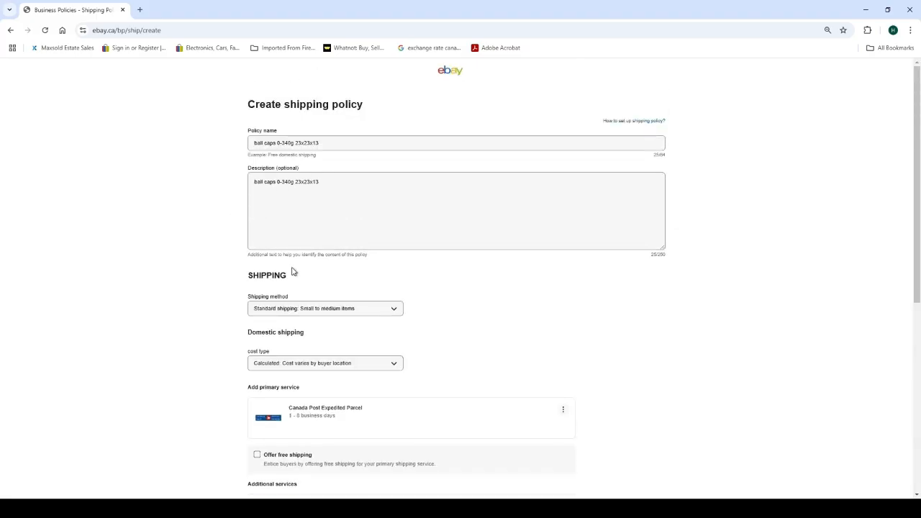
scroll(180, 249, down, 2)
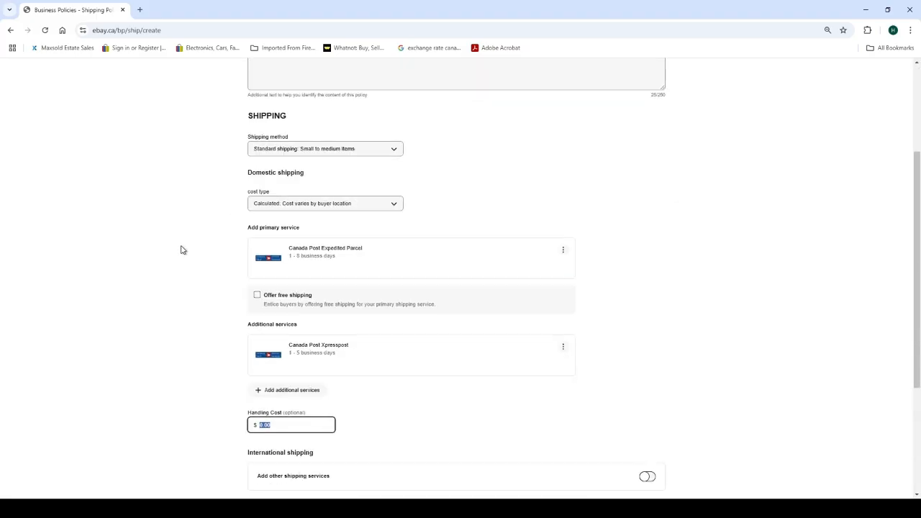
Enable other shipping services for international shipping and set their cost type to "Calculated: Cost varies by buyer location".
scroll(162, 262, down, 3)
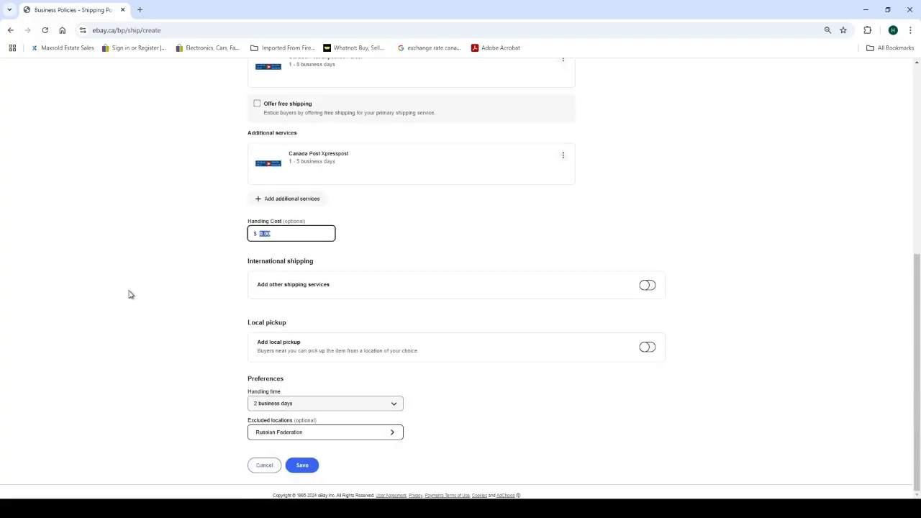
click(646, 286)
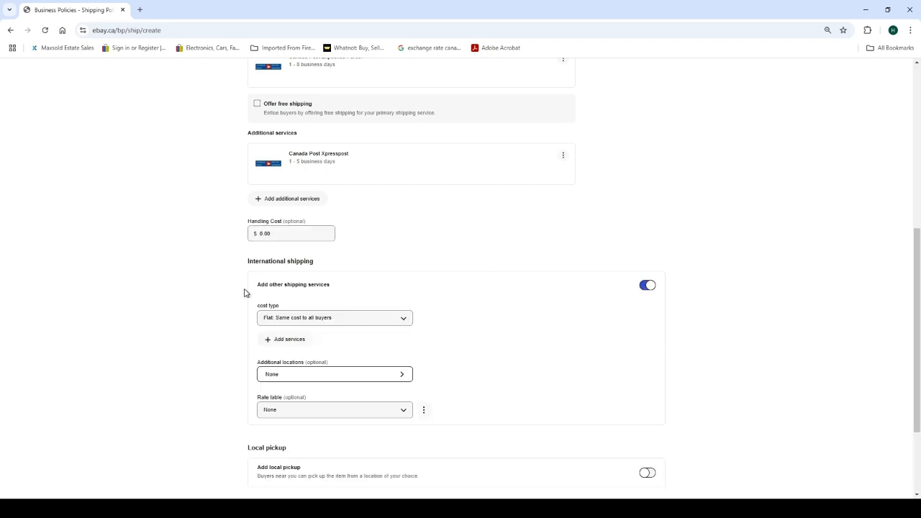
scroll(137, 251, down, 2)
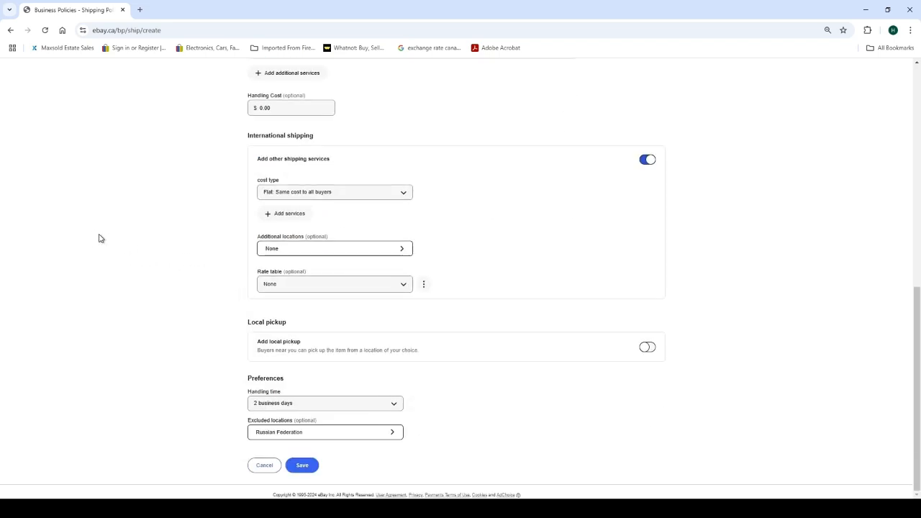
click(318, 191)
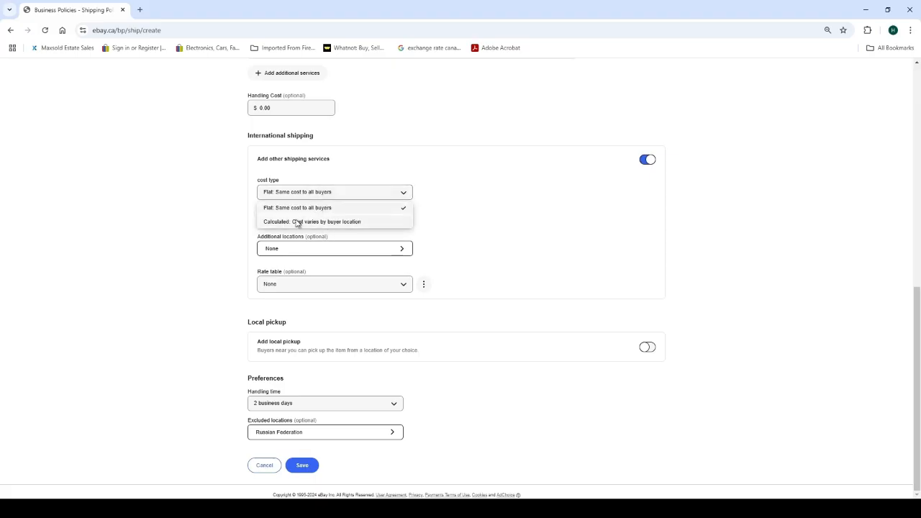
click(300, 220)
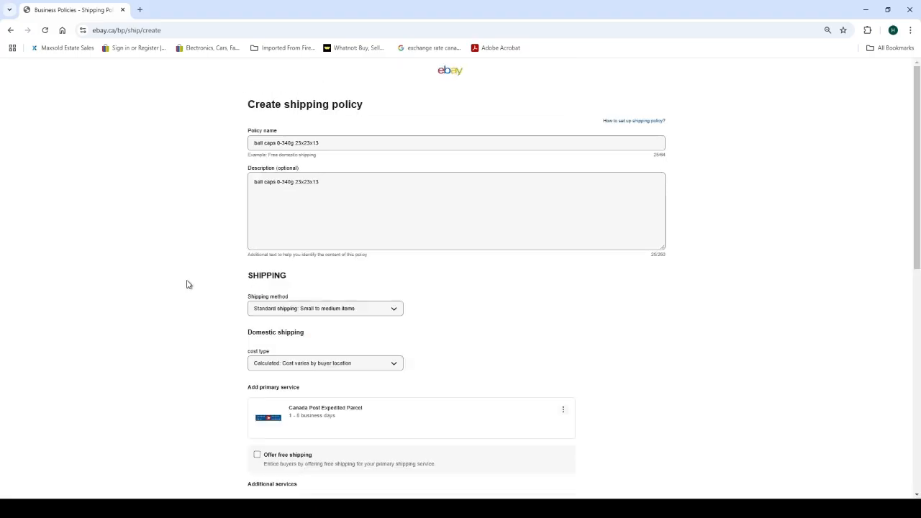
scroll(185, 284, down, 2)
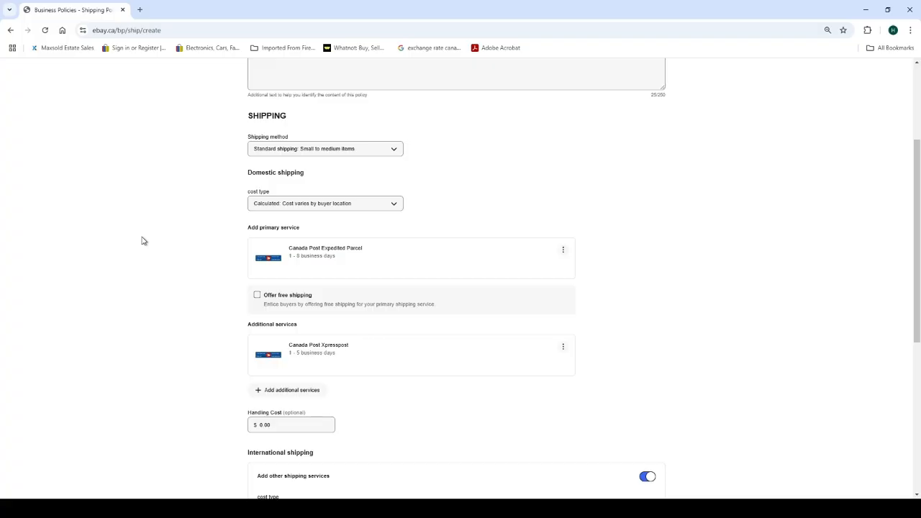
scroll(148, 247, down, 4)
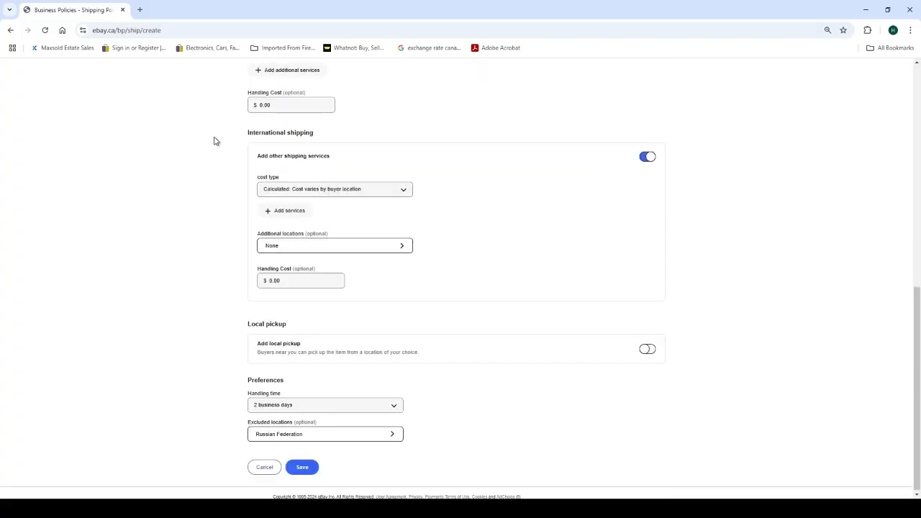
Add Canada Post Tracked Packet - USA as an international shipping service and save the selection.
click(295, 213)
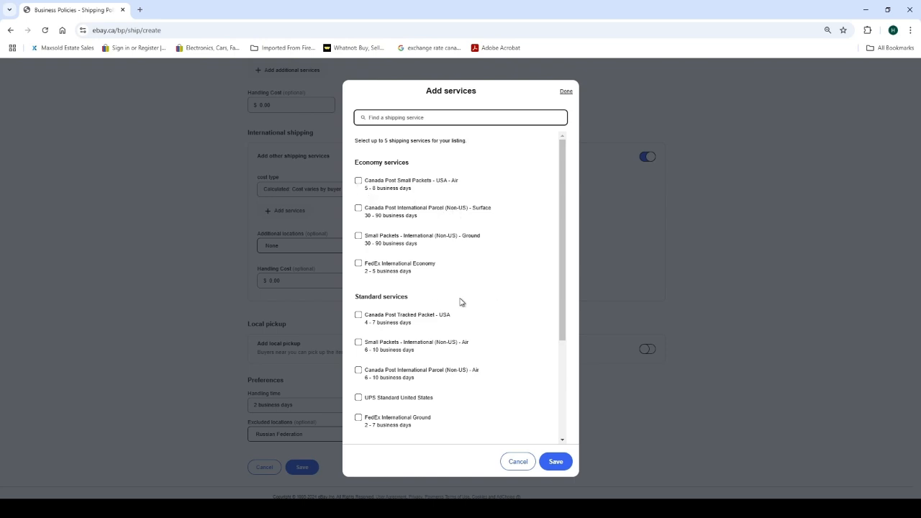
click(358, 316)
click(562, 462)
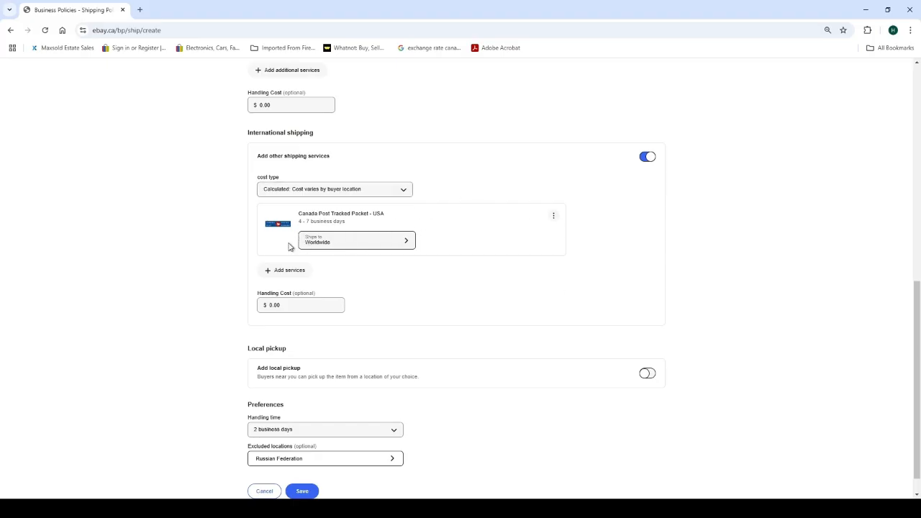
Add Canada Post International Parcel (Non-US) - Air as another international shipping service and save the selection.
click(282, 270)
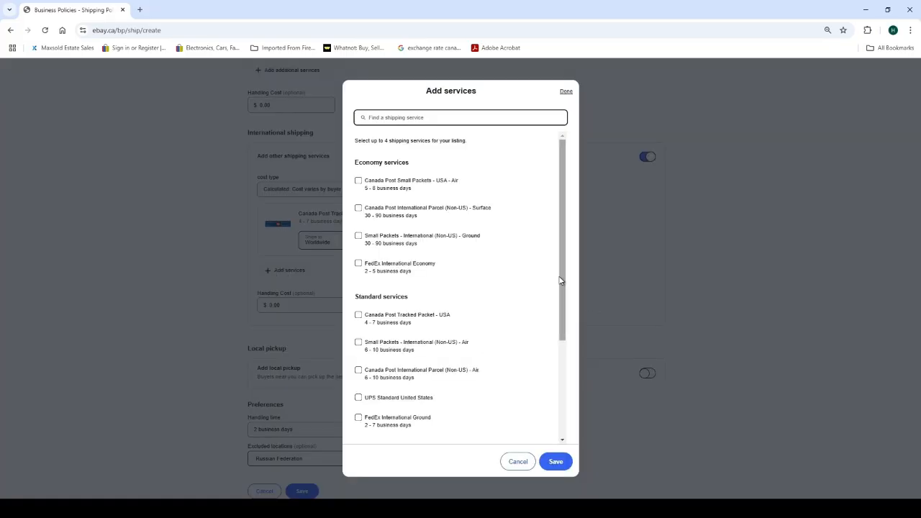
mouse_move(561, 265)
mouse_down()
mouse_move(568, 405)
mouse_move(564, 281)
mouse_up()
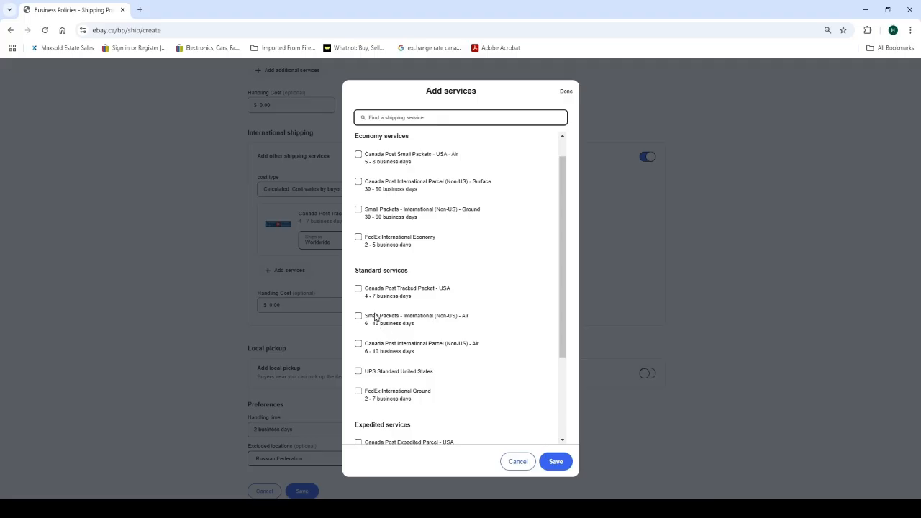
click(358, 346)
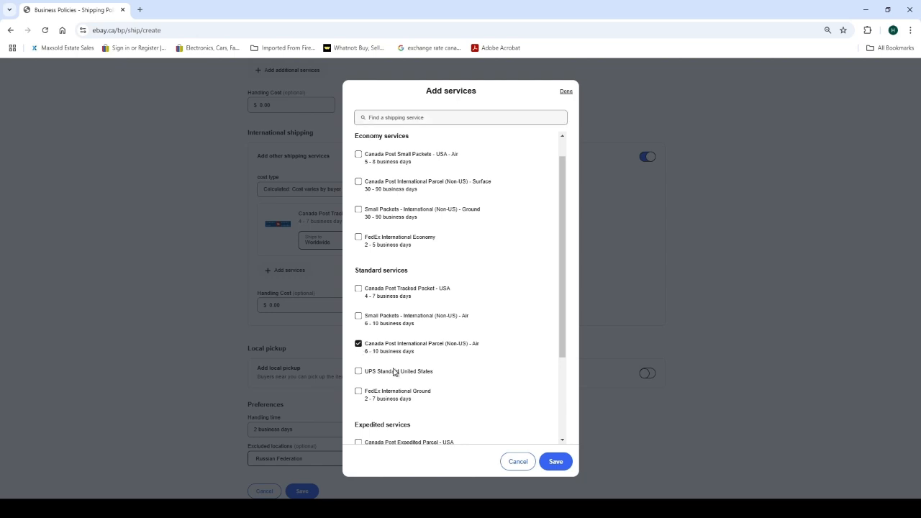
click(555, 461)
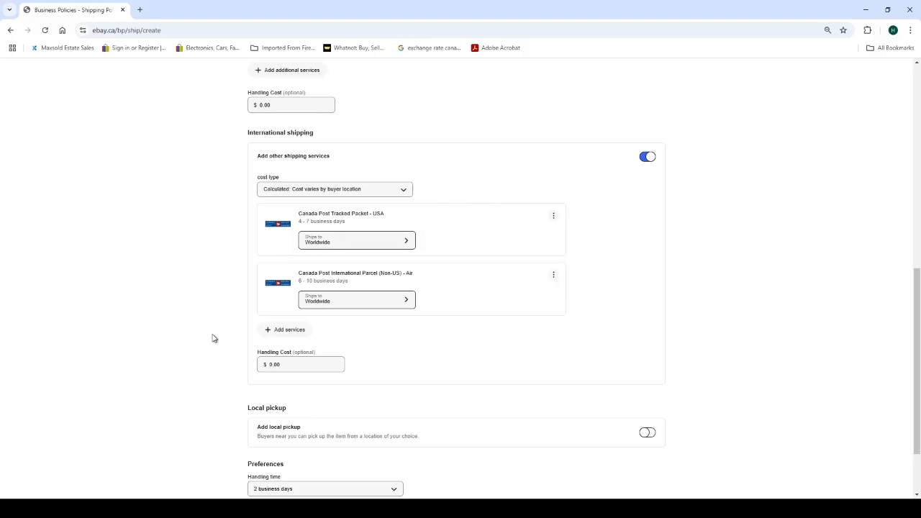
Set the international shipping handling cost to $1.00 and look over the rest of the policy form.
scroll(223, 332, down, 2)
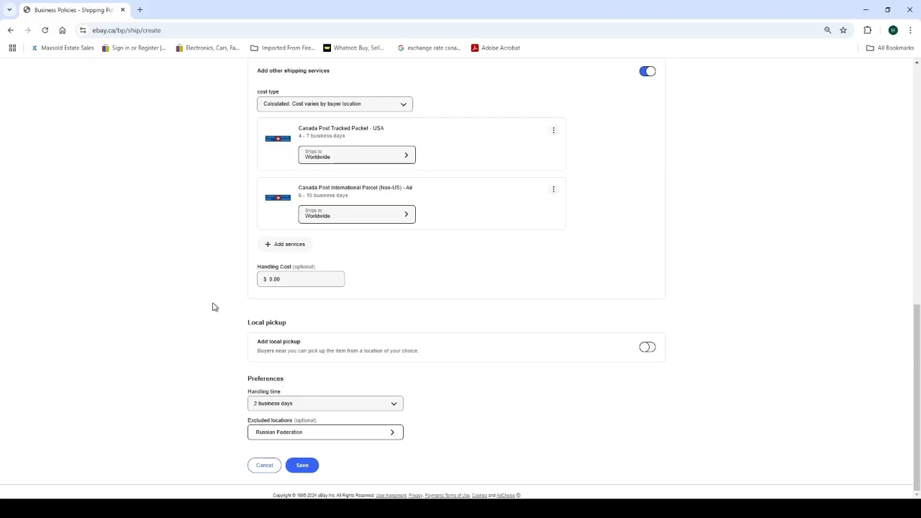
click(295, 279)
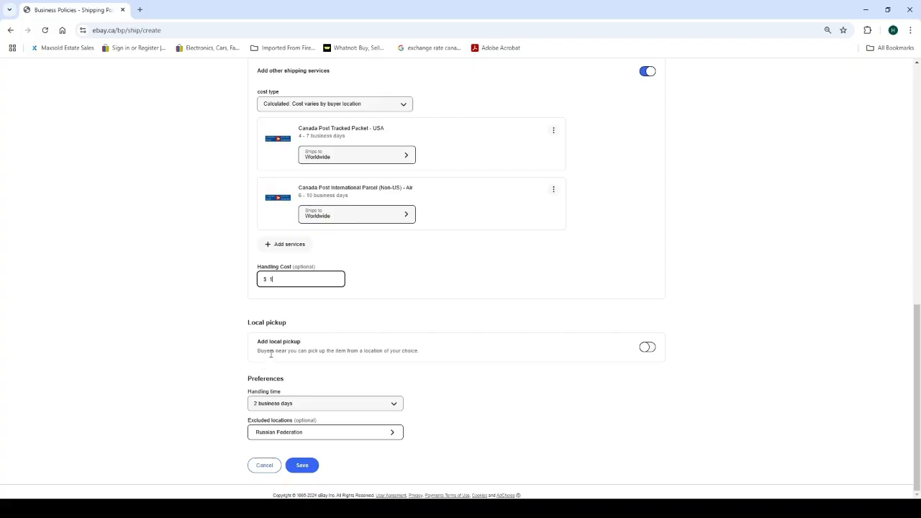
scroll(164, 318, up, 8)
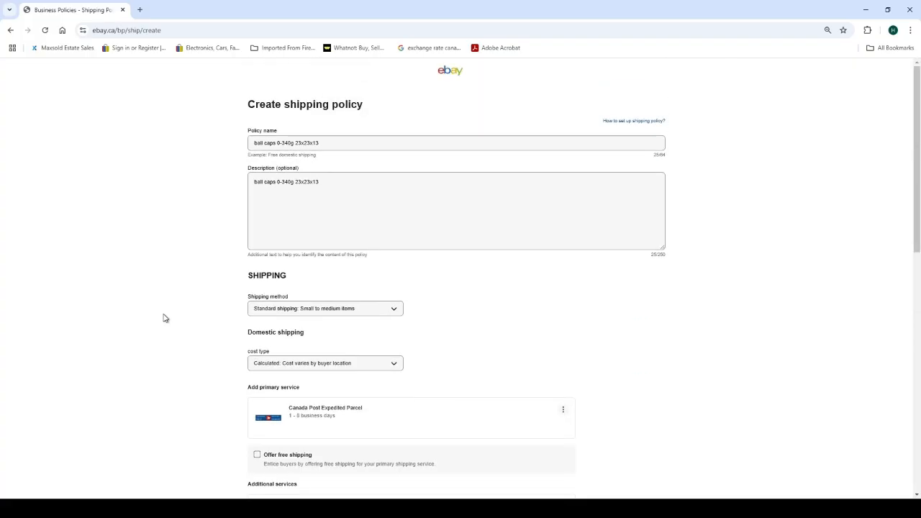
scroll(166, 315, down, 10)
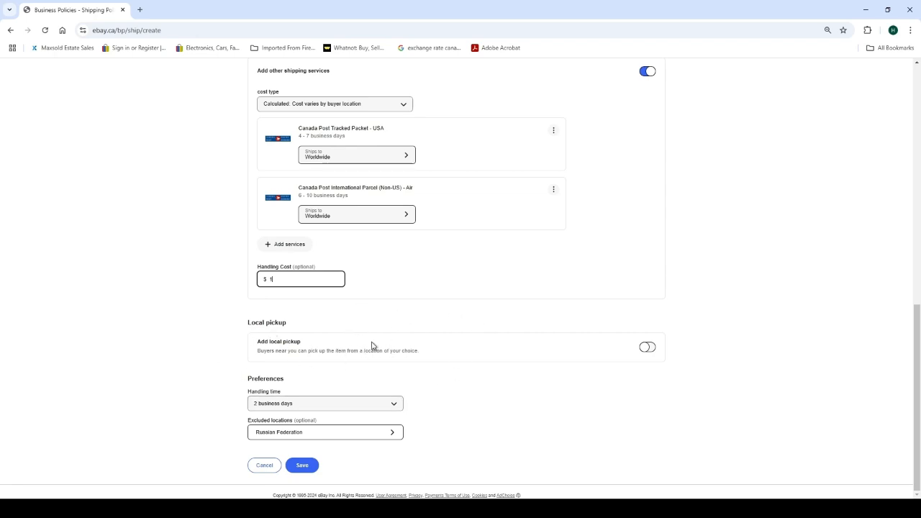
Set the handling time to 3 business days and review the domestic and international shipping settings.
click(287, 404)
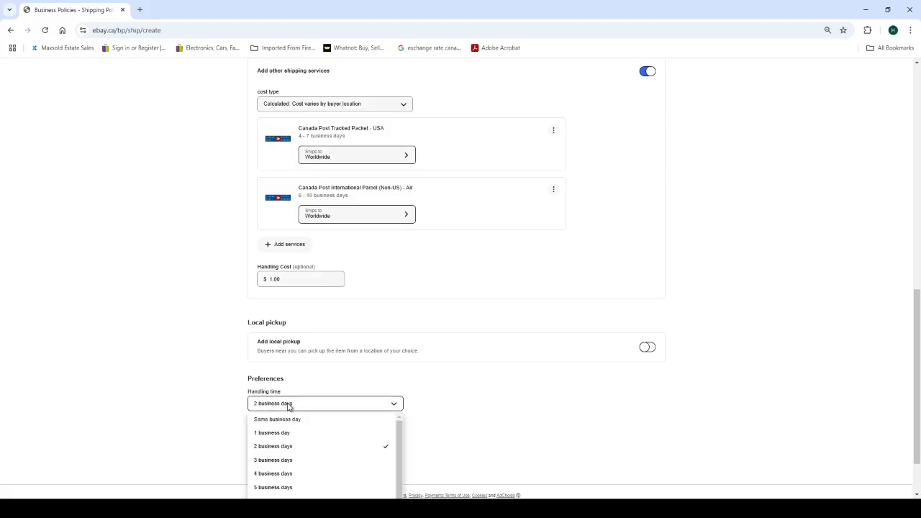
click(274, 460)
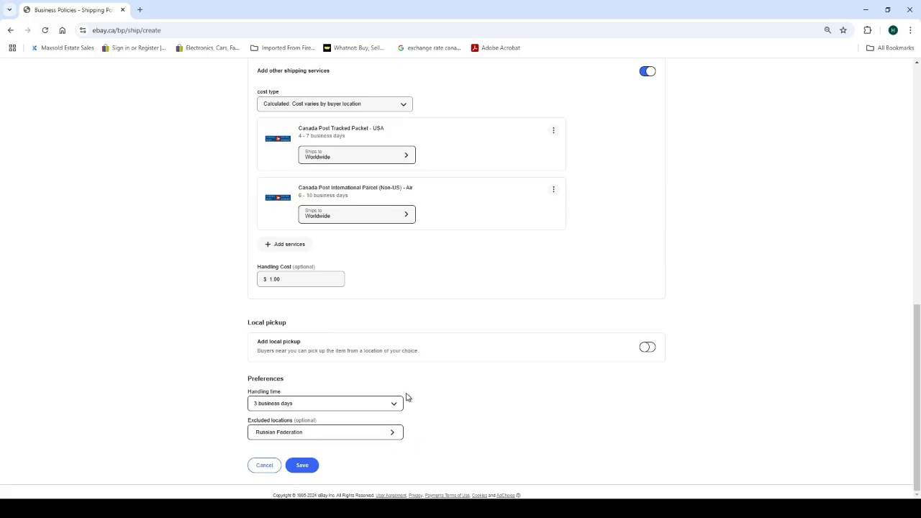
scroll(410, 396, up, 6)
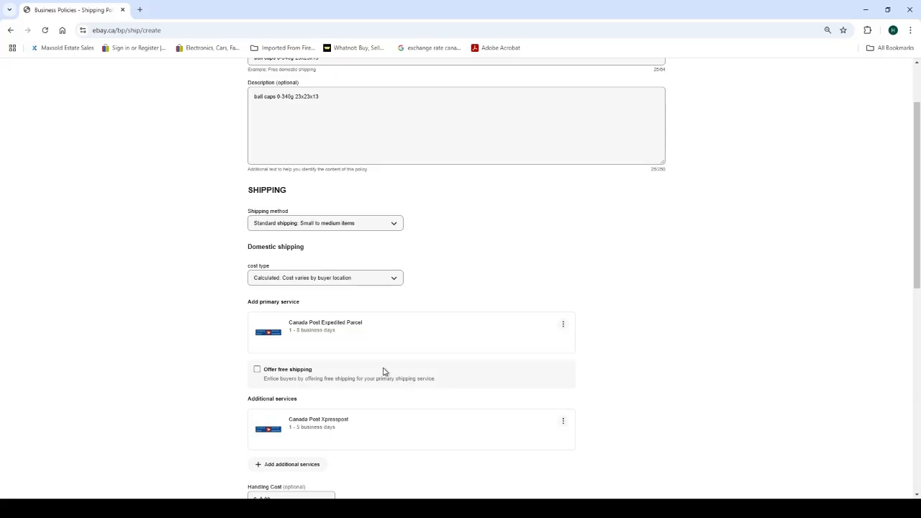
scroll(405, 383, down, 2)
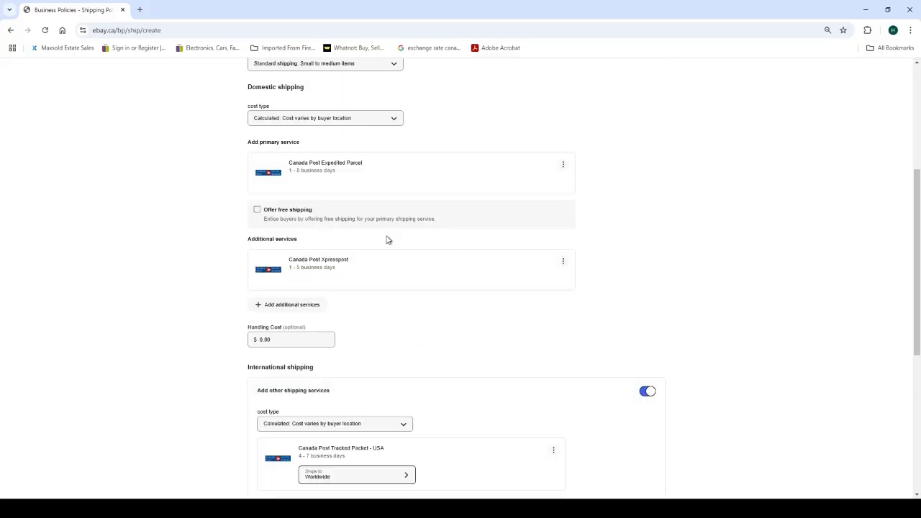
scroll(386, 240, down, 2)
scroll(382, 282, down, 2)
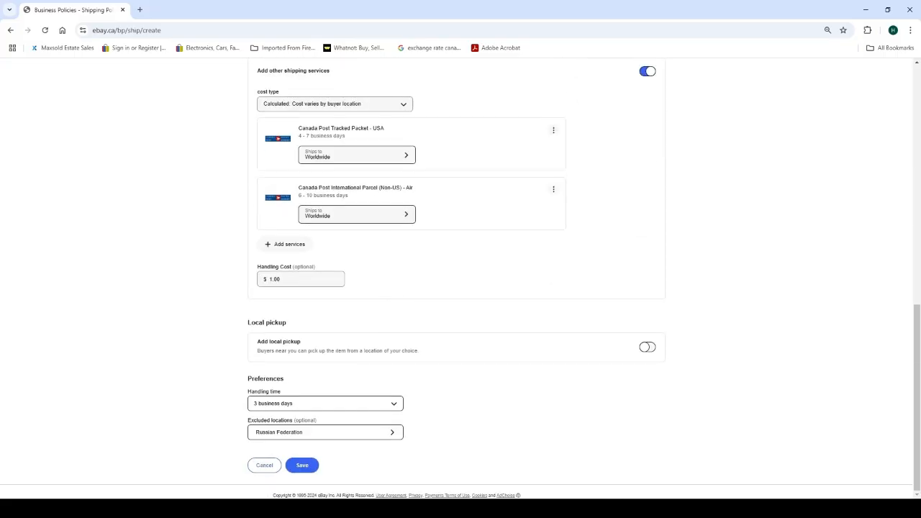
Open the excluded locations and examine which countries are selected under Asia and Europe.
click(392, 432)
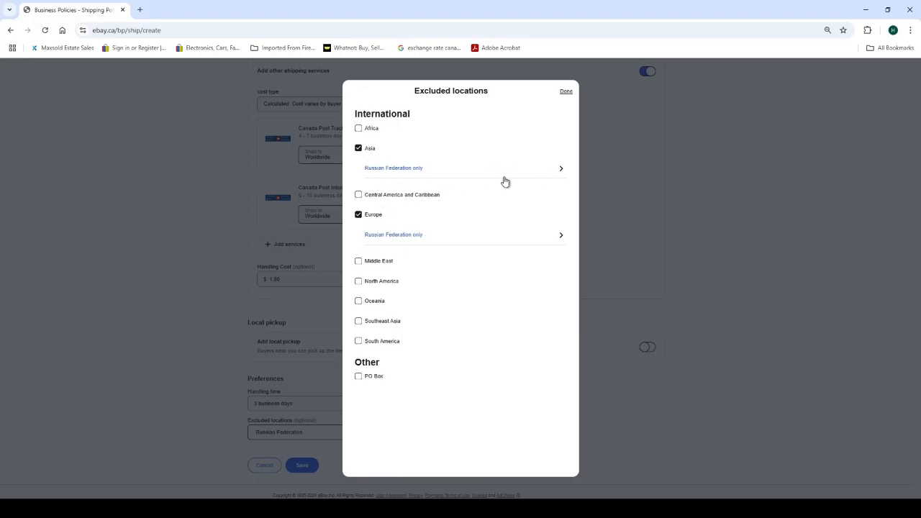
click(560, 172)
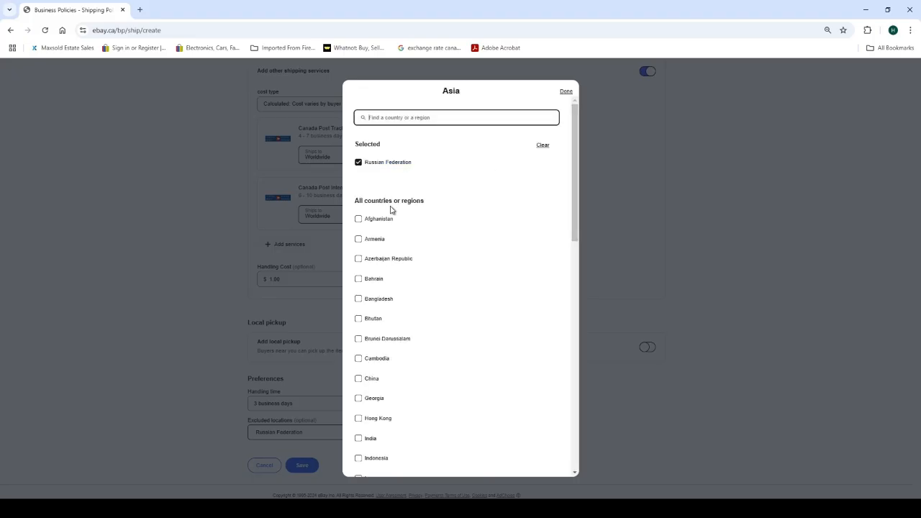
scroll(403, 212, down, 8)
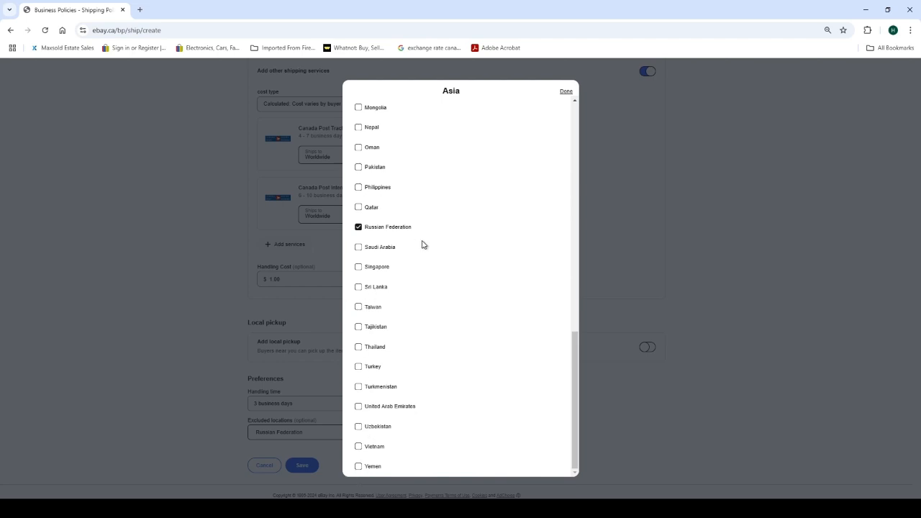
scroll(422, 245, up, 10)
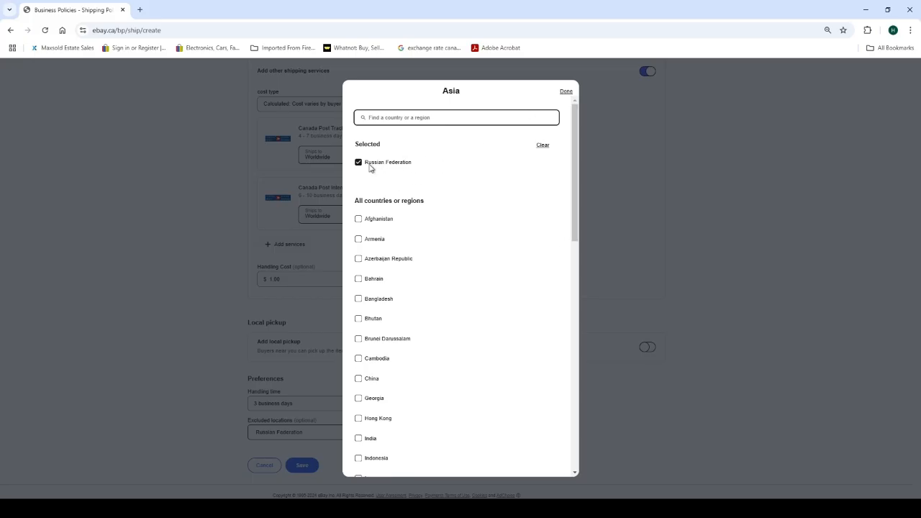
click(565, 92)
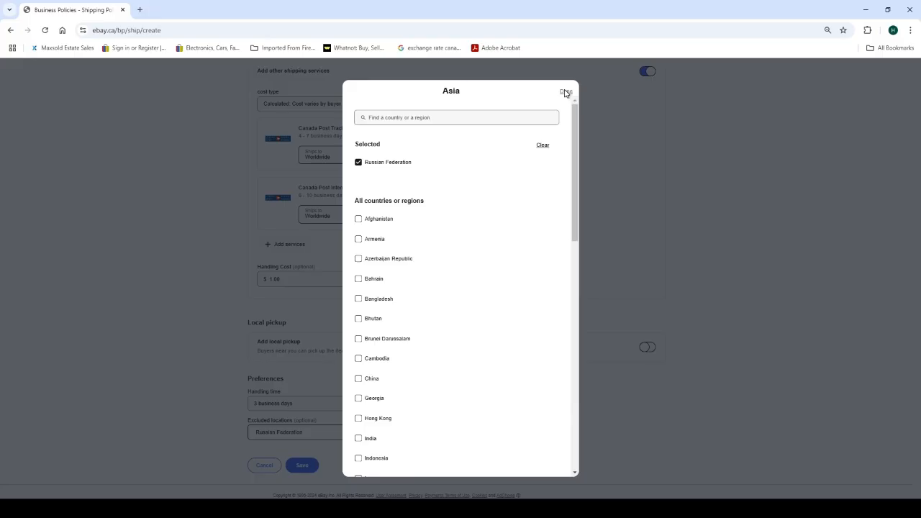
click(566, 92)
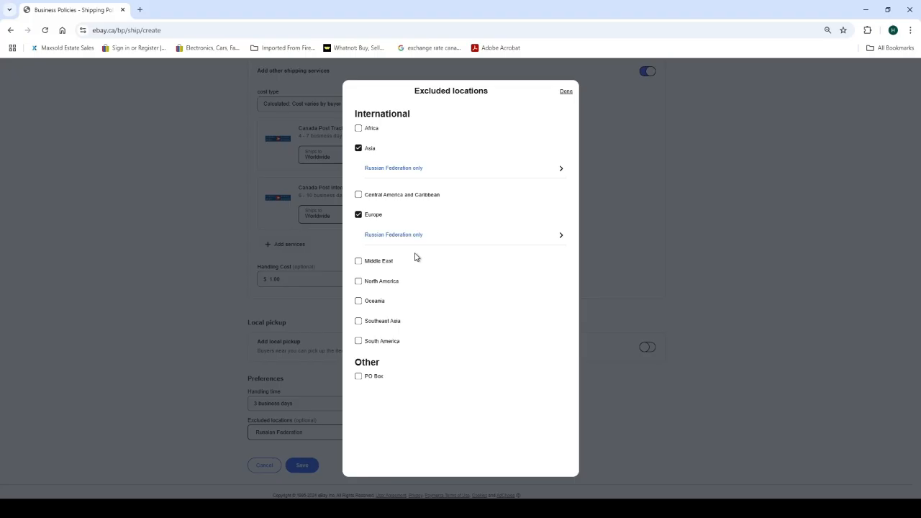
click(561, 236)
scroll(489, 224, down, 10)
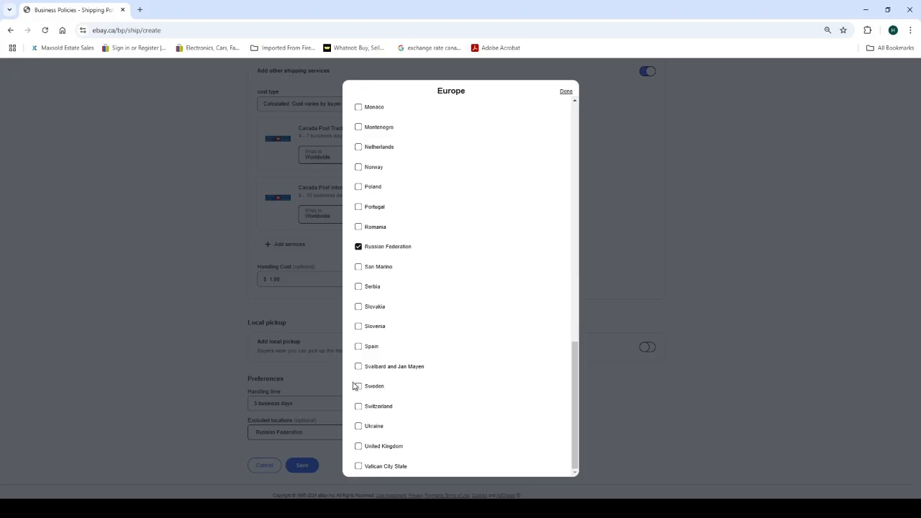
scroll(407, 253, up, 10)
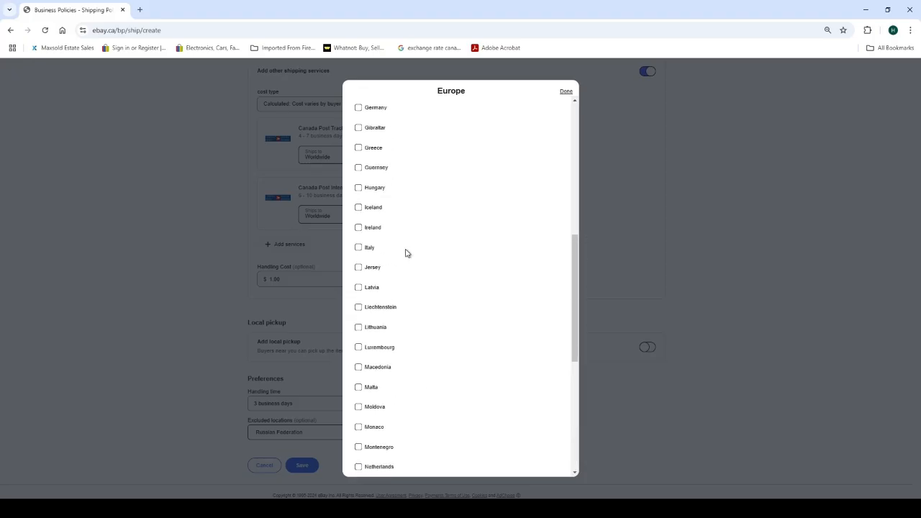
scroll(407, 252, up, 2)
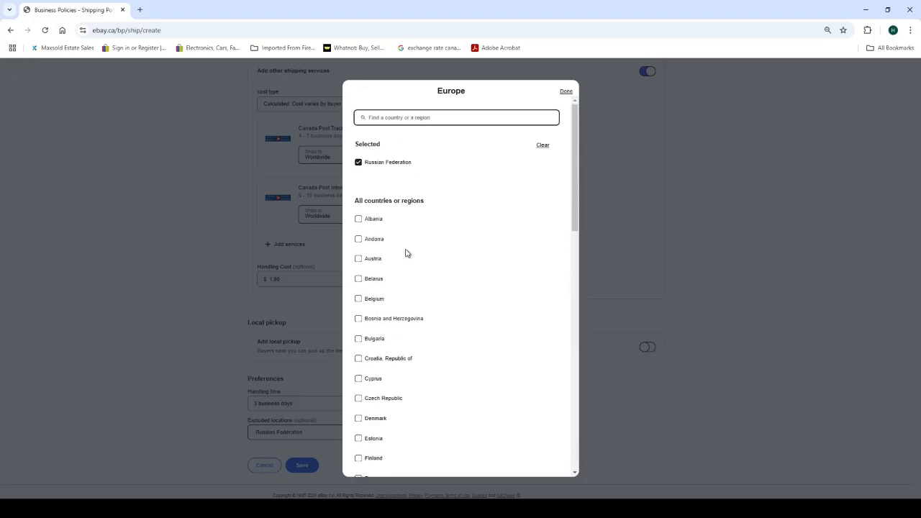
click(567, 91)
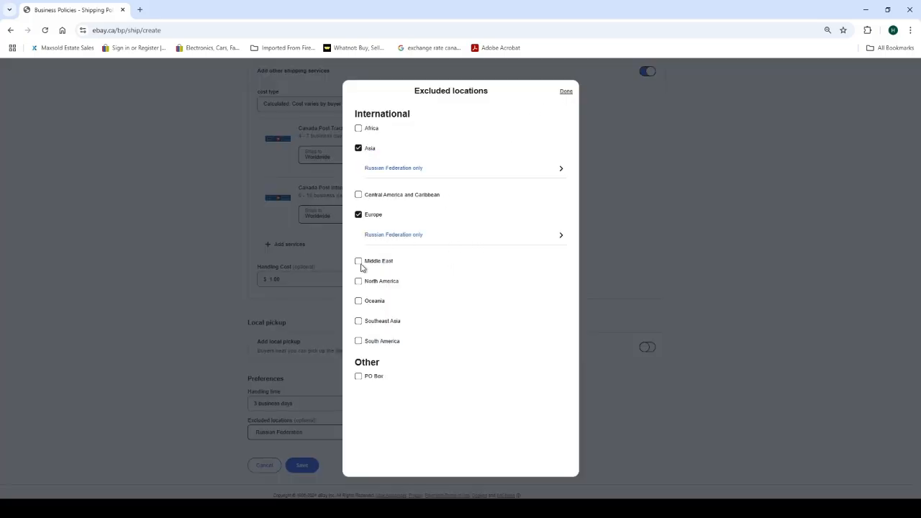
Exclude the Middle East from shipping, check its list of countries, and finish editing the excluded locations.
click(358, 261)
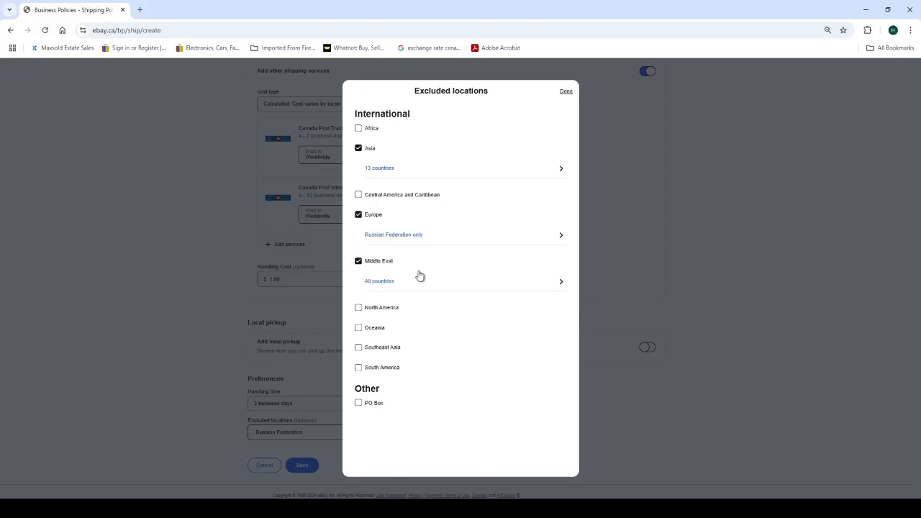
click(558, 284)
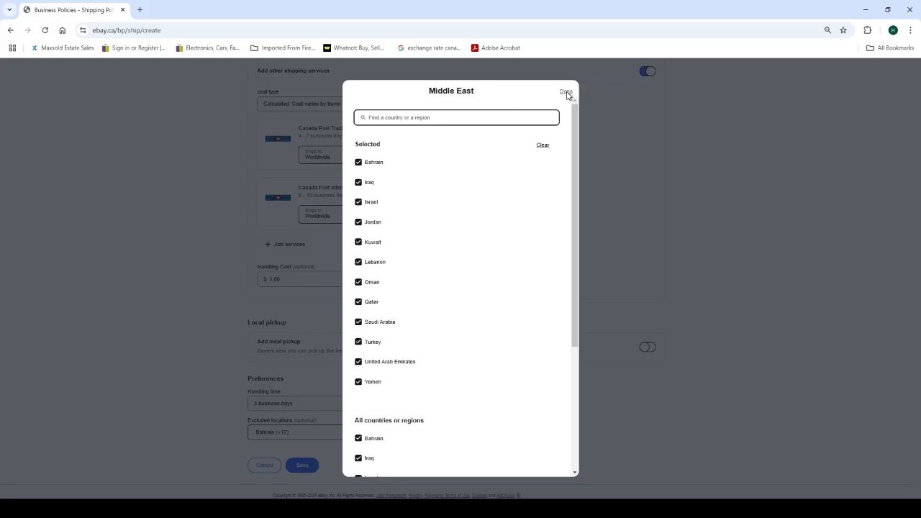
scroll(369, 237, down, 3)
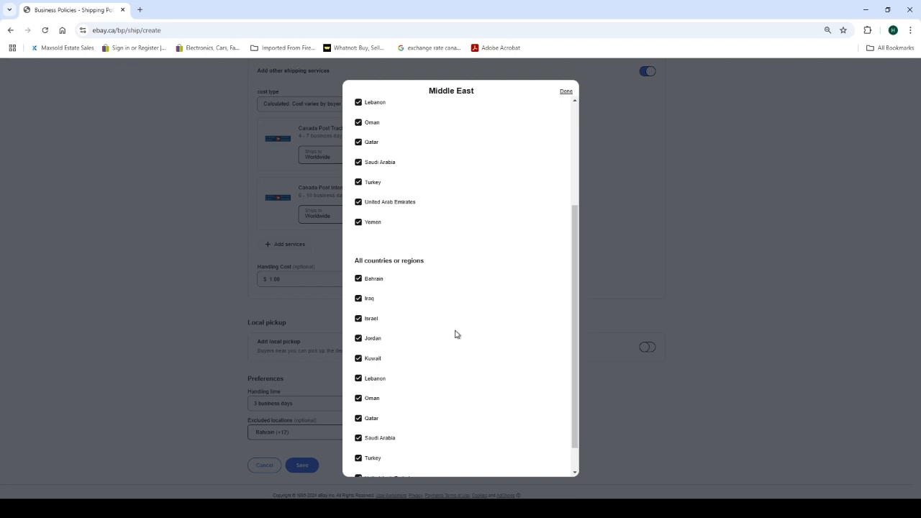
scroll(455, 338, down, 1)
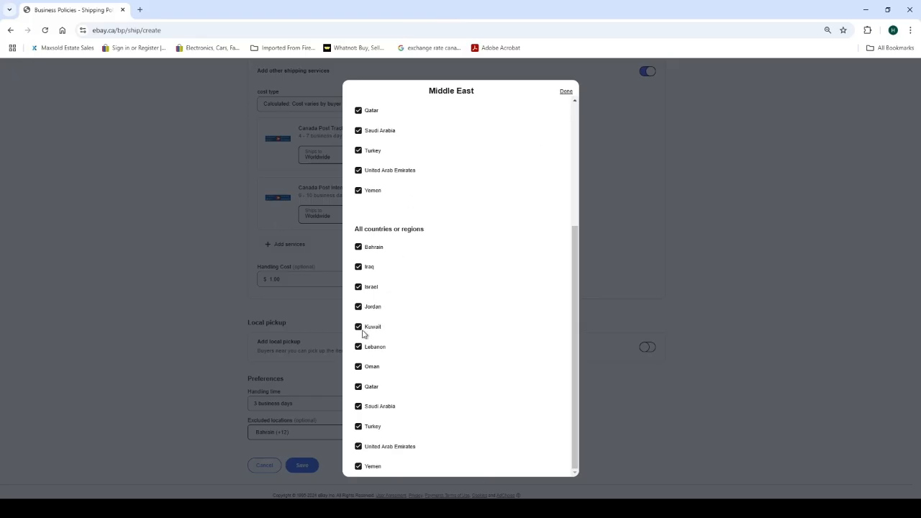
click(565, 92)
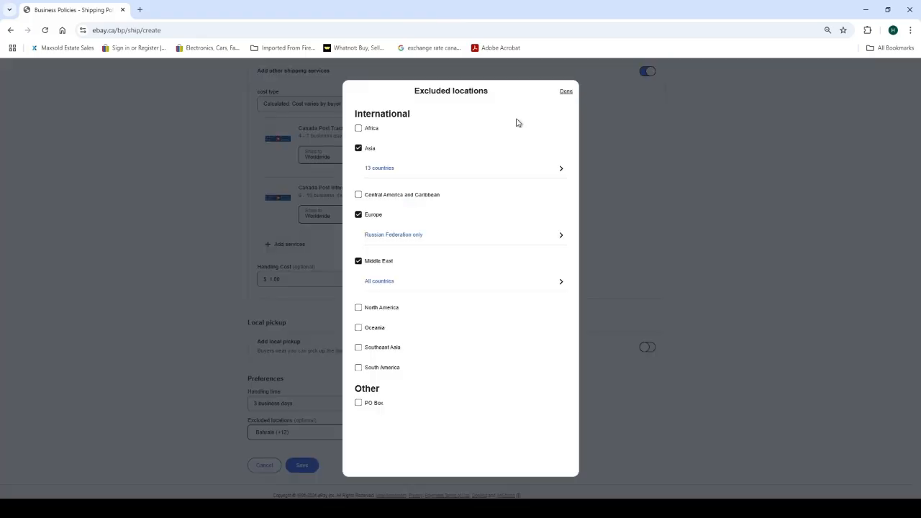
click(566, 92)
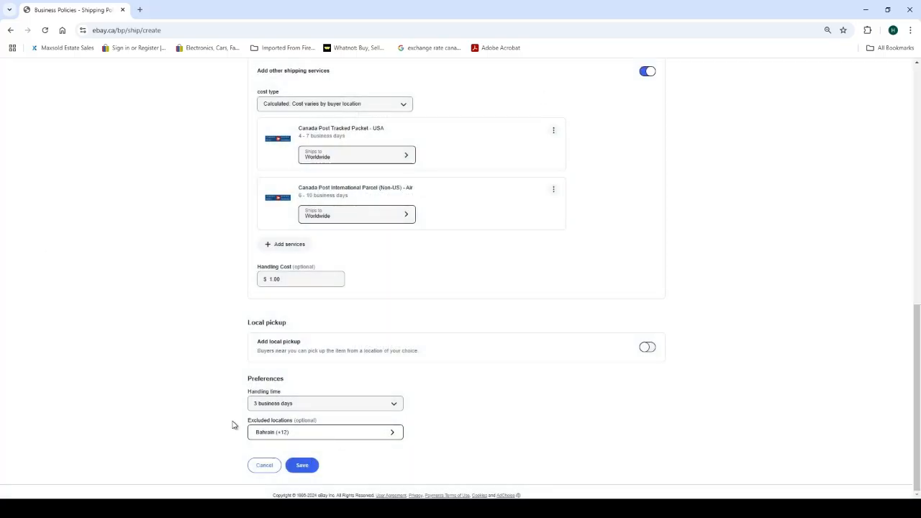
Save the shipping policy and look for the ball caps policy in the business policies list.
click(300, 466)
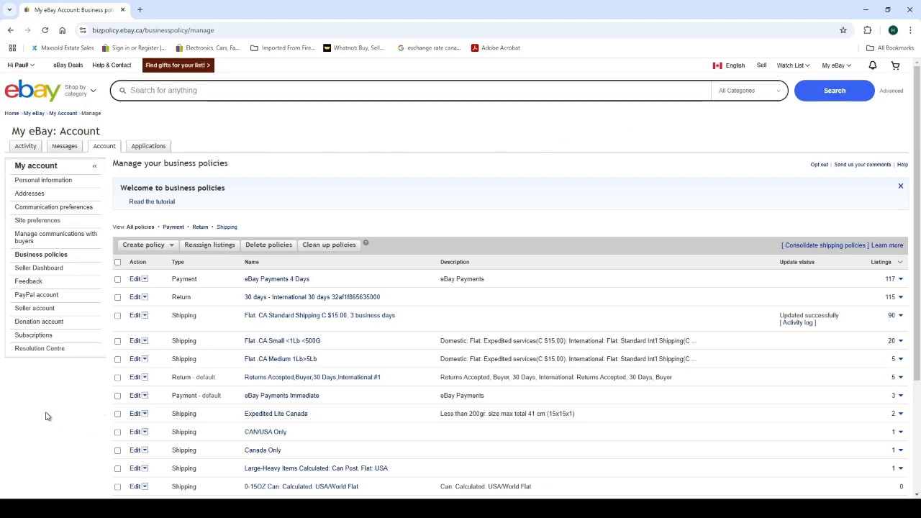
scroll(44, 419, down, 3)
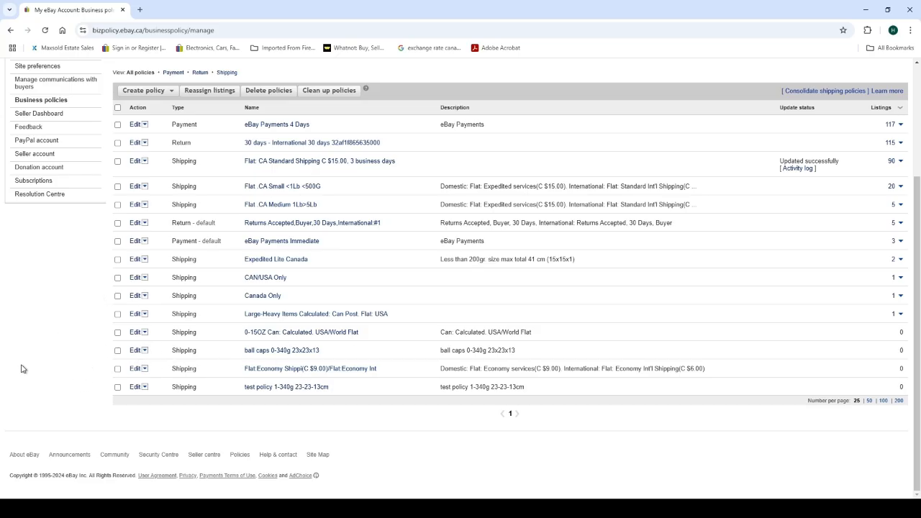
scroll(22, 367, up, 3)
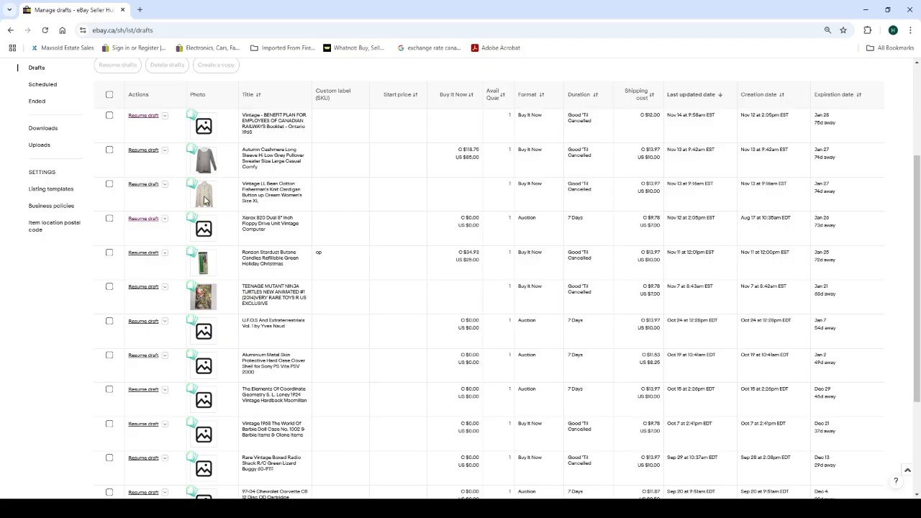
Resume the draft listing for the vintage Canadian railways employee benefit plan booklet.
click(143, 116)
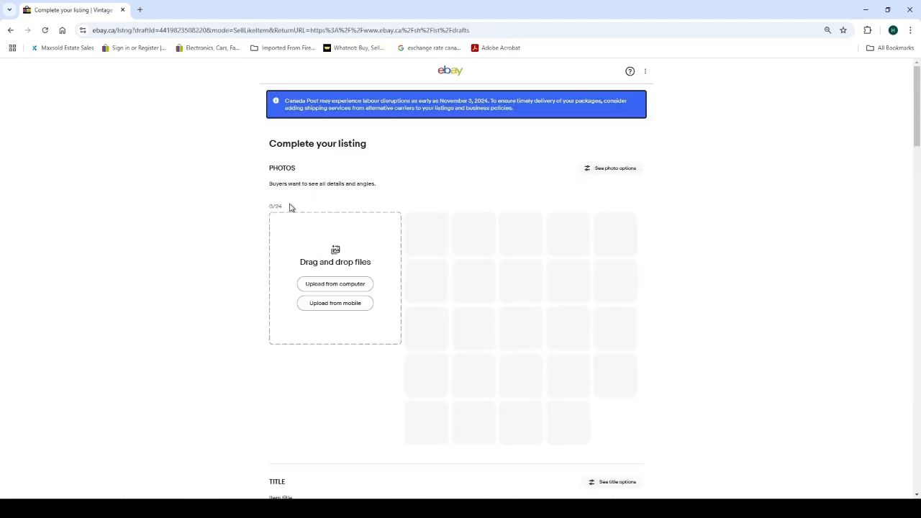
Assign the "ball caps 0-340g 23x23x13" shipping policy to the draft listing.
scroll(290, 206, down, 4)
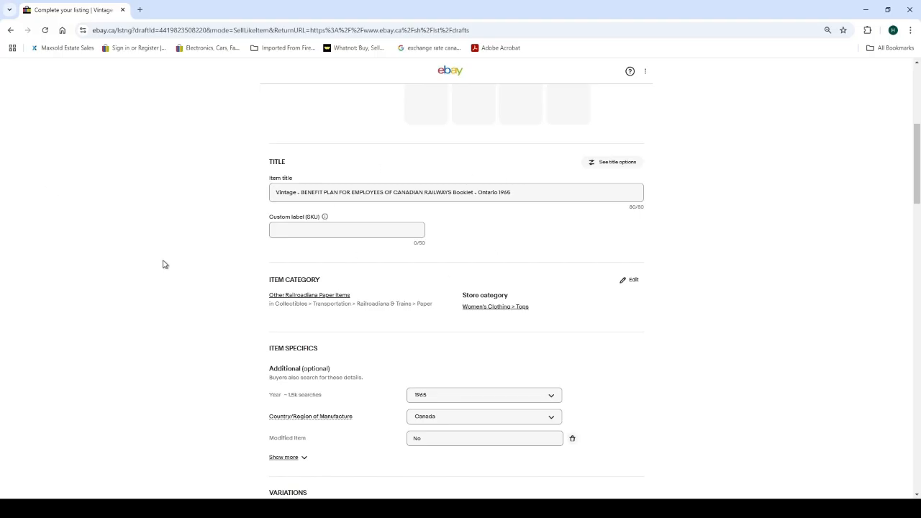
scroll(224, 226, down, 6)
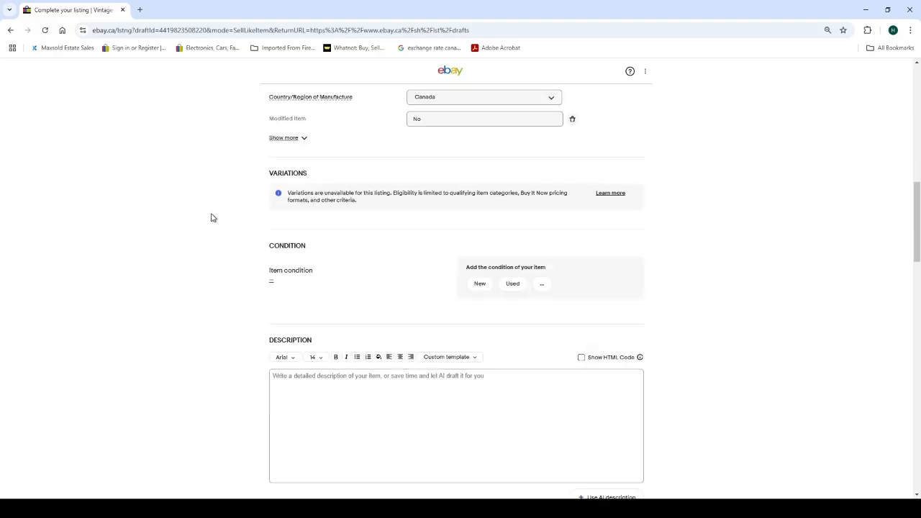
scroll(222, 230, down, 2)
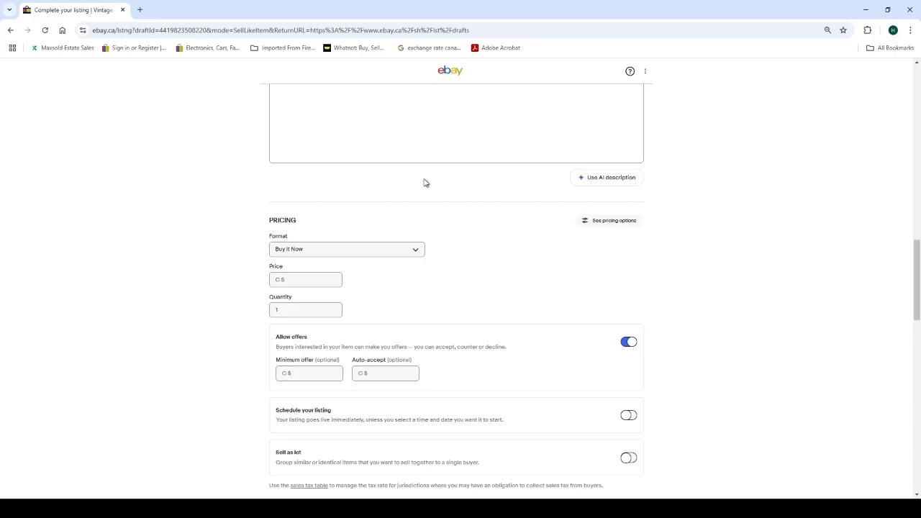
scroll(88, 262, down, 2)
scroll(94, 262, down, 2)
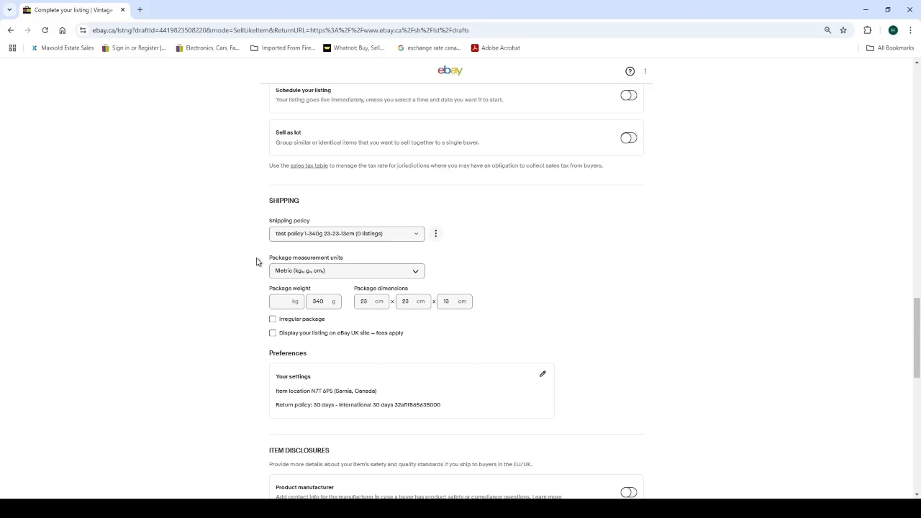
click(413, 234)
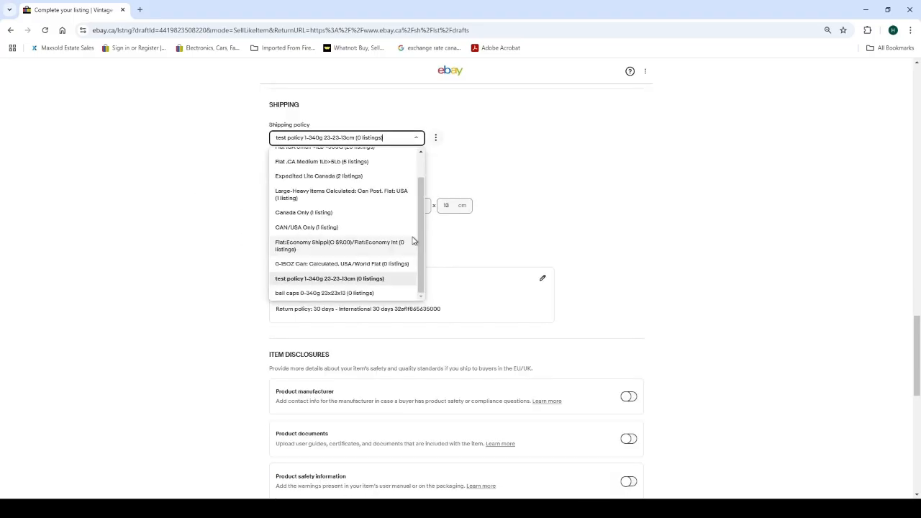
click(330, 294)
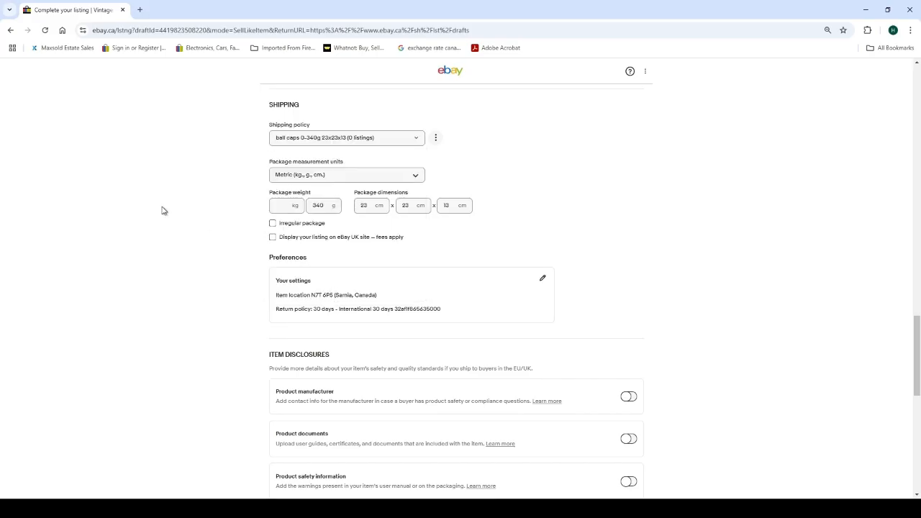
Set the package weight to 500 g and the first two package dimensions to 24 cm each.
double_click(325, 205)
text(500)
key(Tab)
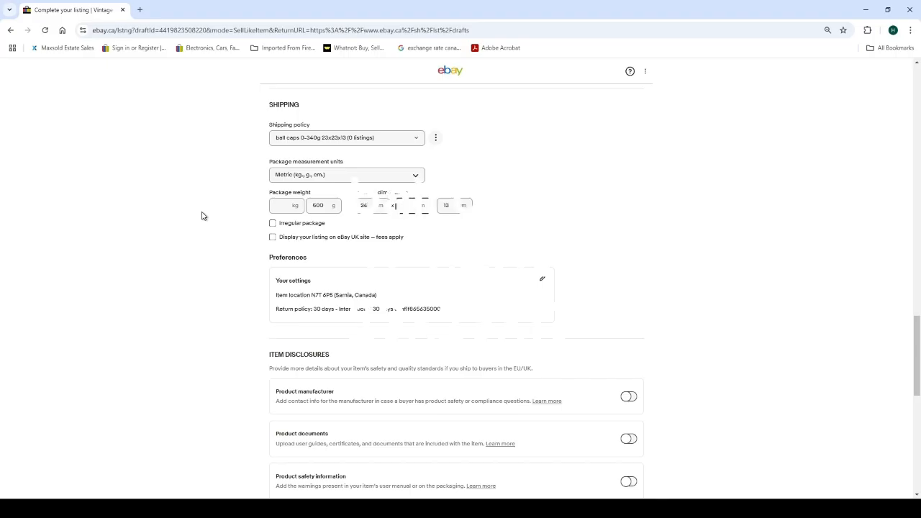
key(Tab)
key(Tab)
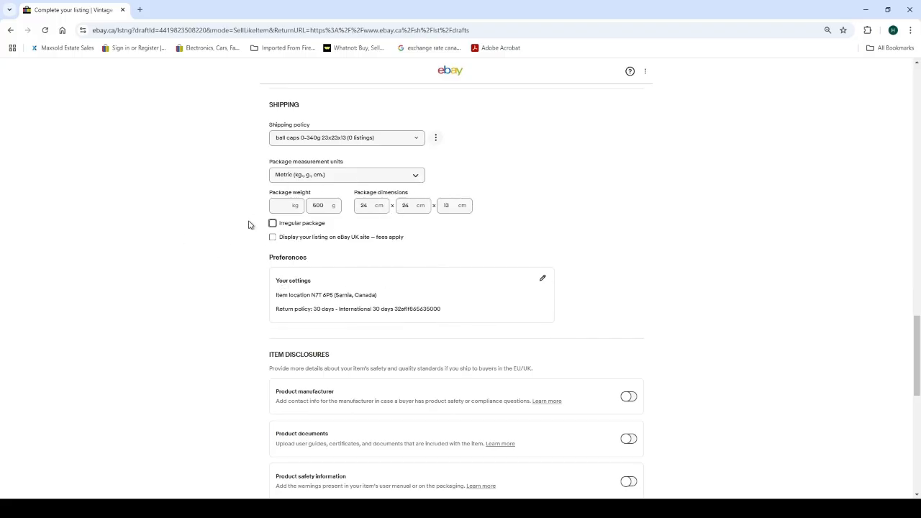
Review the draft listing's shipping, preferences, item disclosures and promotion sections, then go back up to its title and photos.
scroll(249, 225, down, 2)
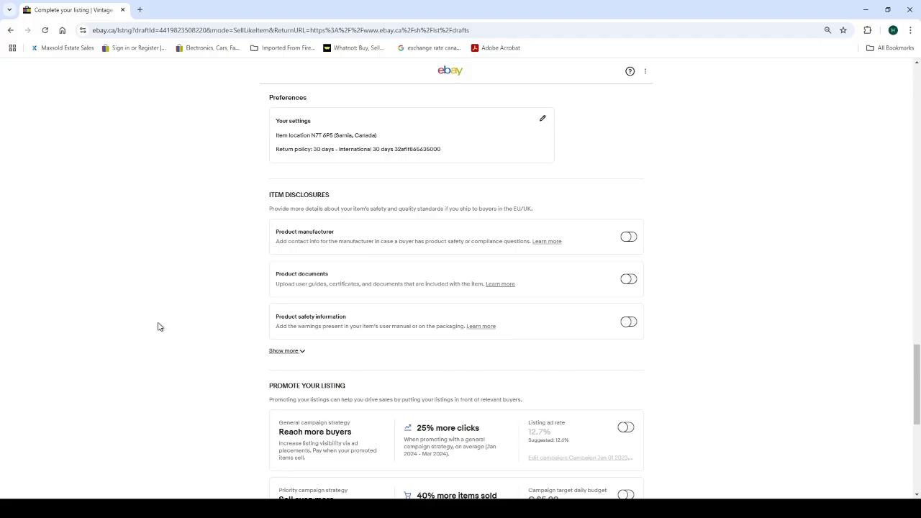
scroll(159, 327, up, 2)
scroll(257, 281, up, 2)
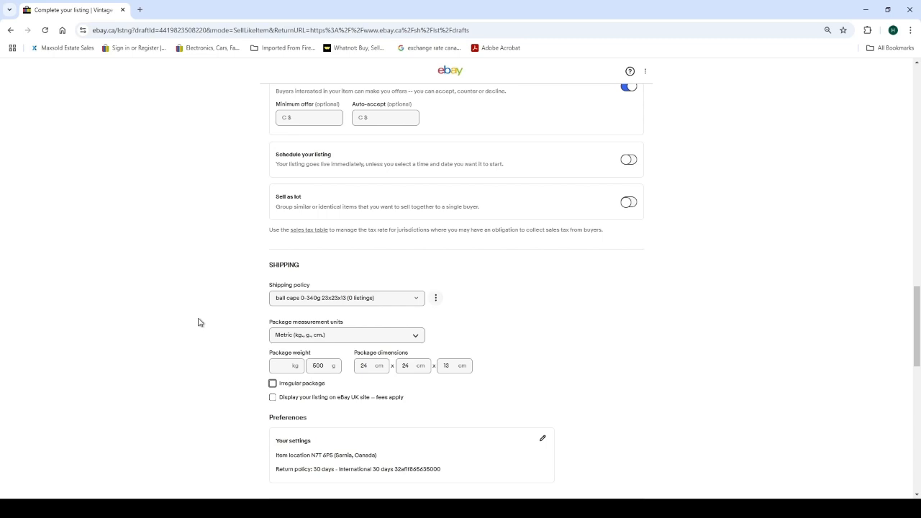
scroll(215, 317, down, 2)
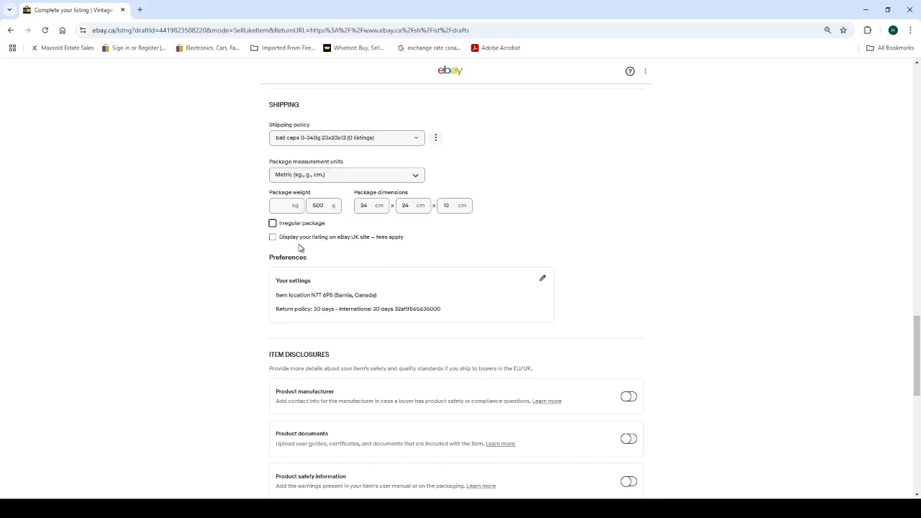
scroll(148, 244, down, 2)
scroll(147, 250, up, 4)
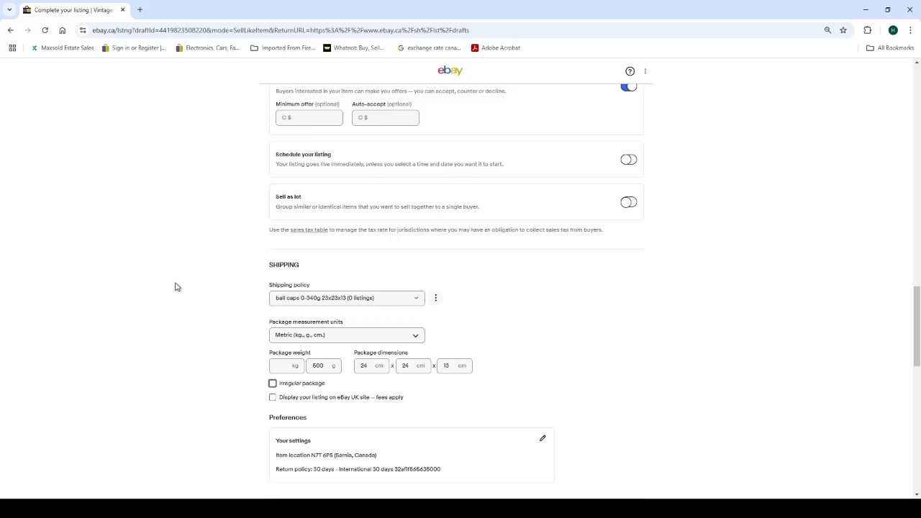
scroll(179, 288, up, 3)
scroll(180, 288, up, 10)
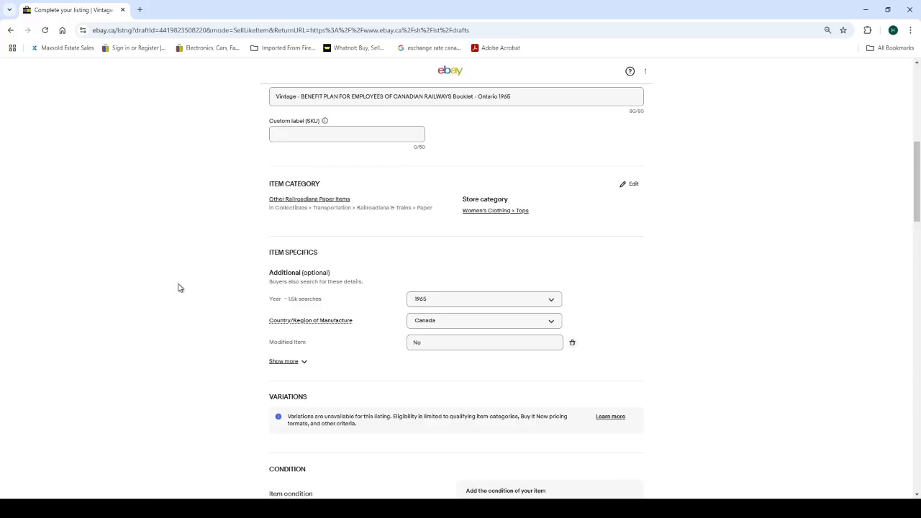
scroll(194, 333, up, 4)
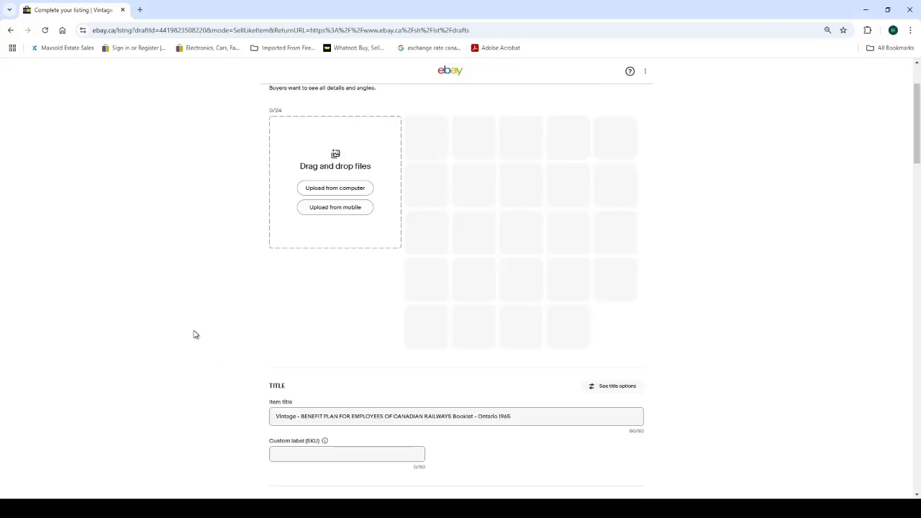